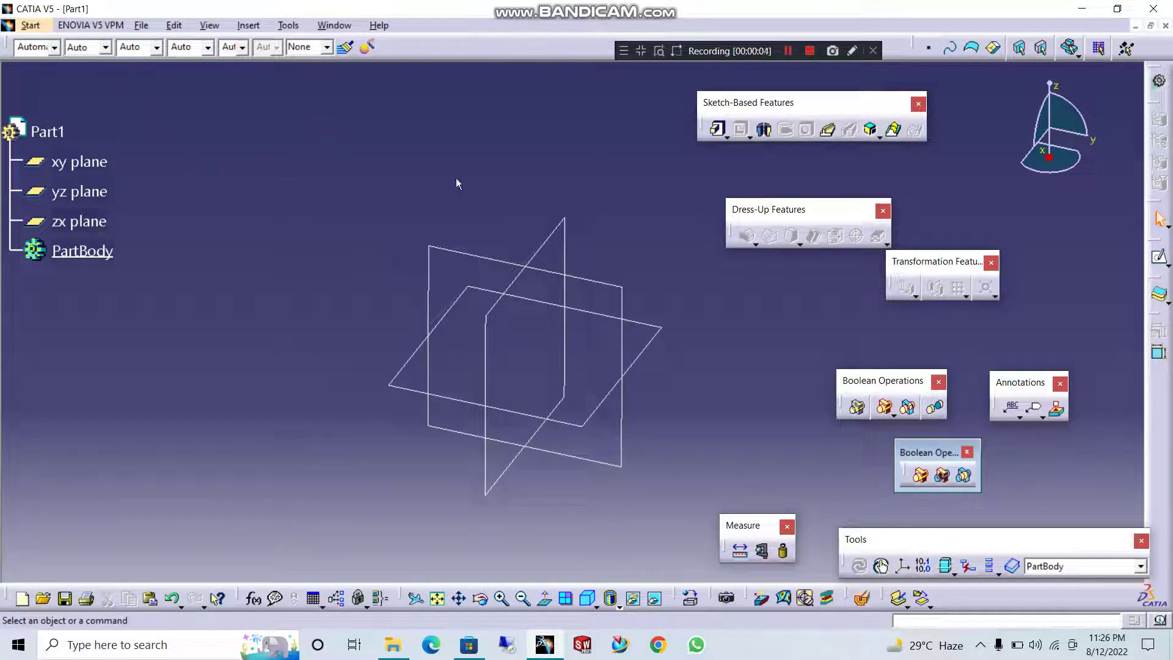
Step: Start a new sketch on the yz plane
mouse_move(788, 108)
mouse_down()
mouse_move(644, 91)
mouse_move(795, 112)
mouse_up()
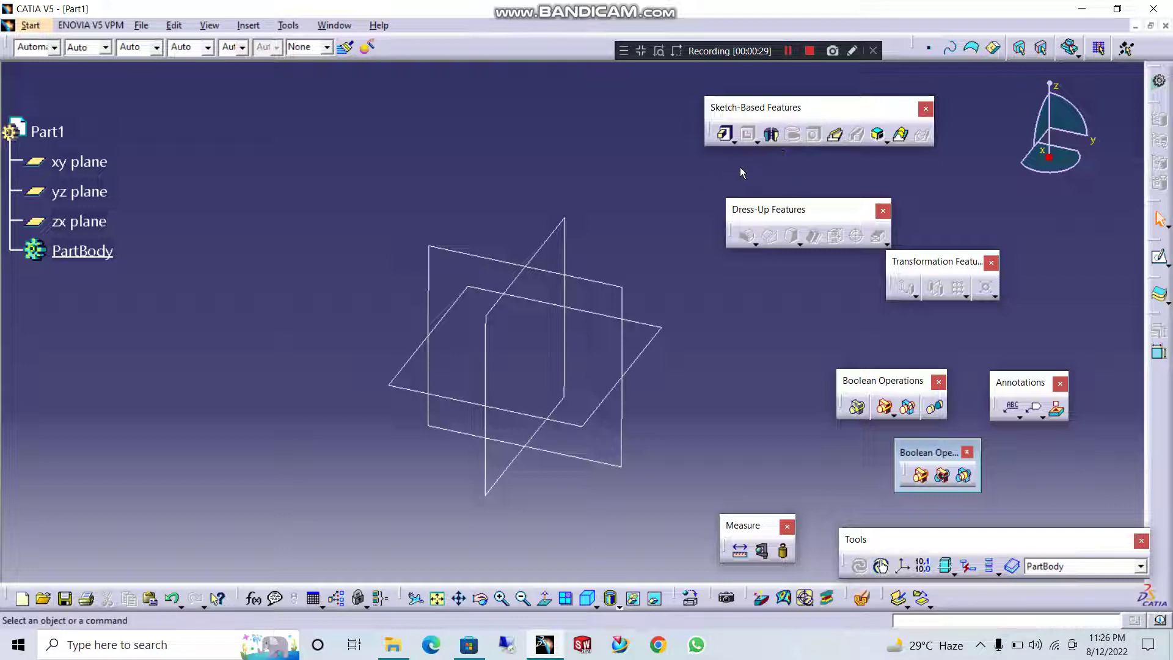
click(1159, 256)
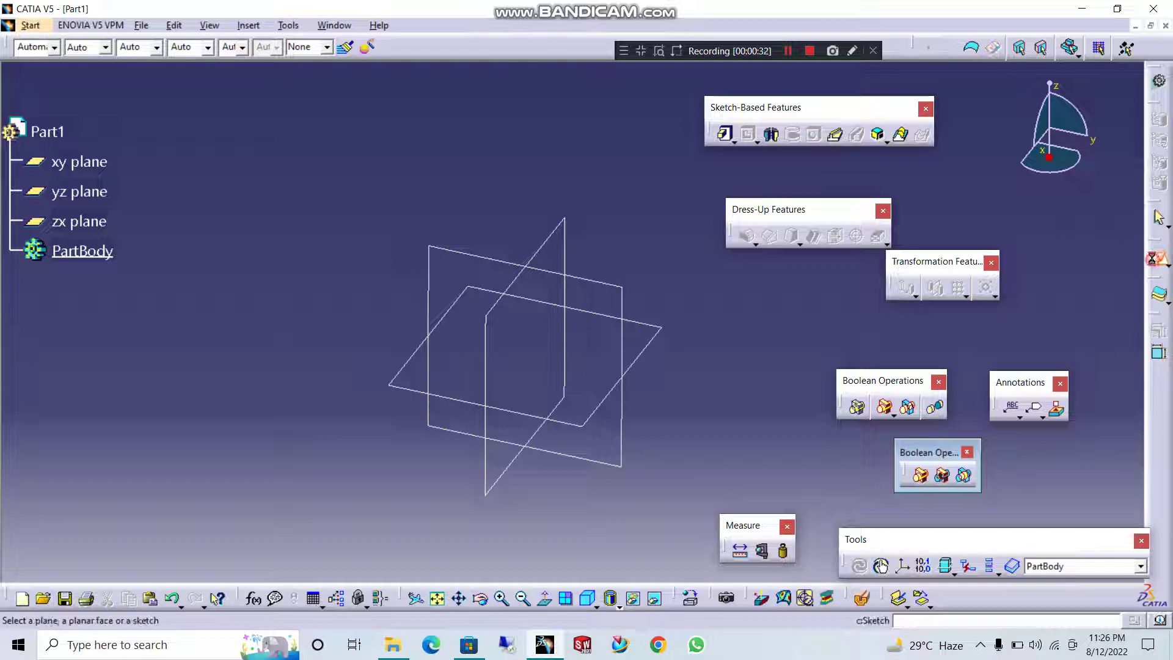
click(584, 278)
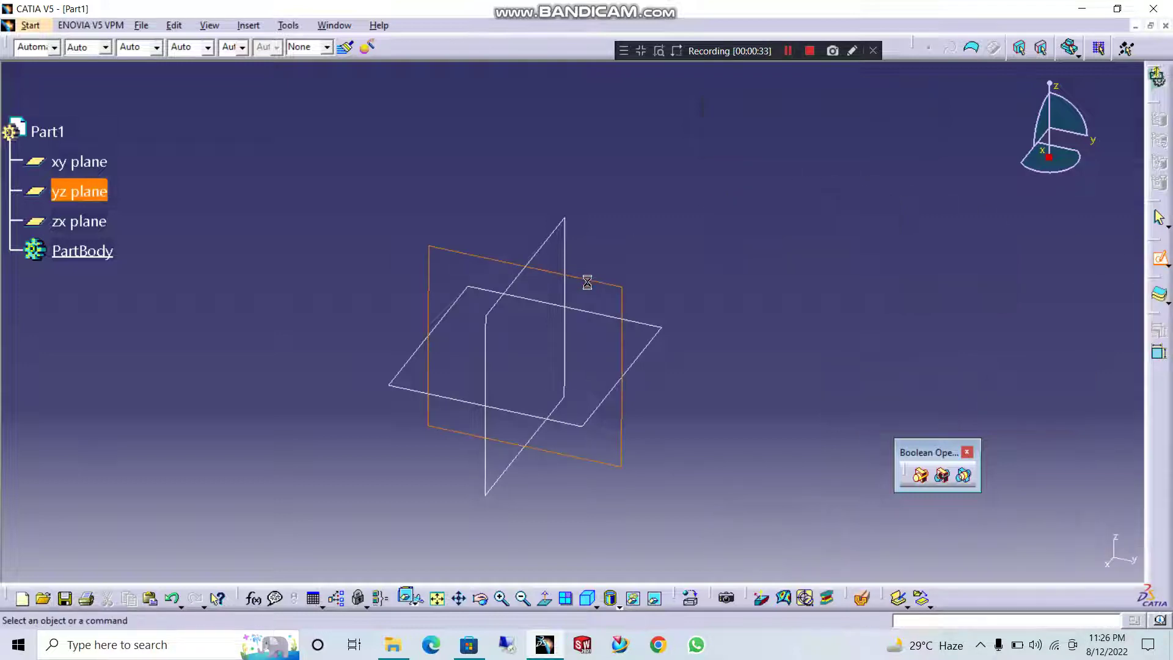
middle_drag(676, 283, 695, 218)
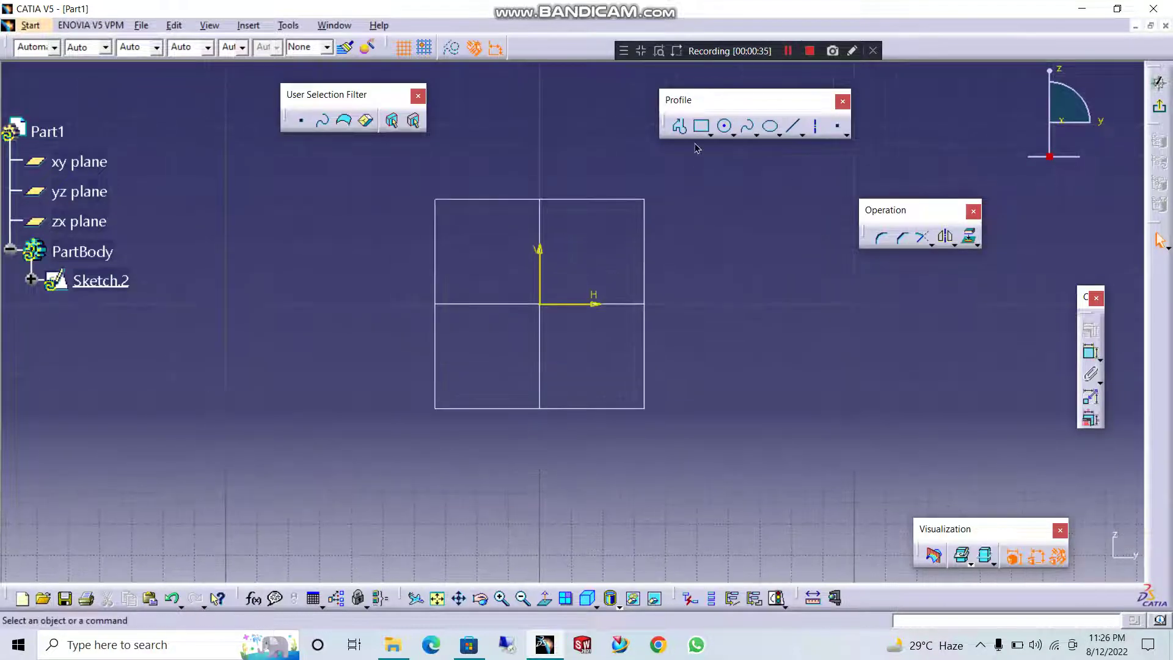
Step: Draw a closed polyline profile with one edge on the vertical axis, then exit the sketcher
click(679, 126)
middle_drag(532, 232, 626, 288)
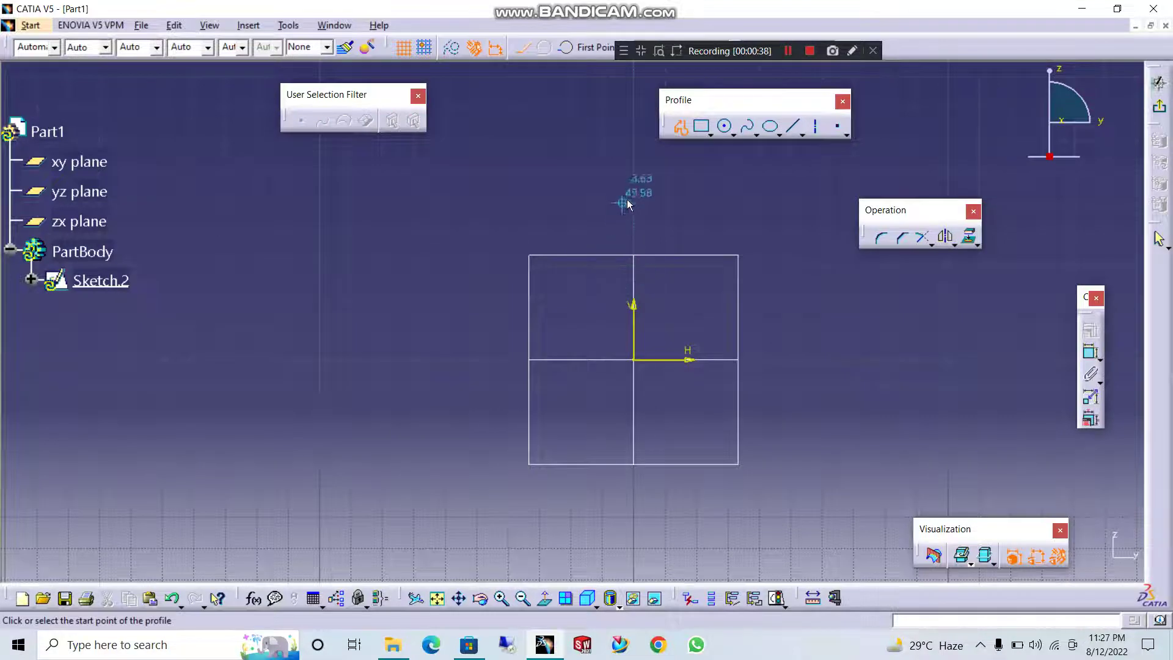
click(639, 178)
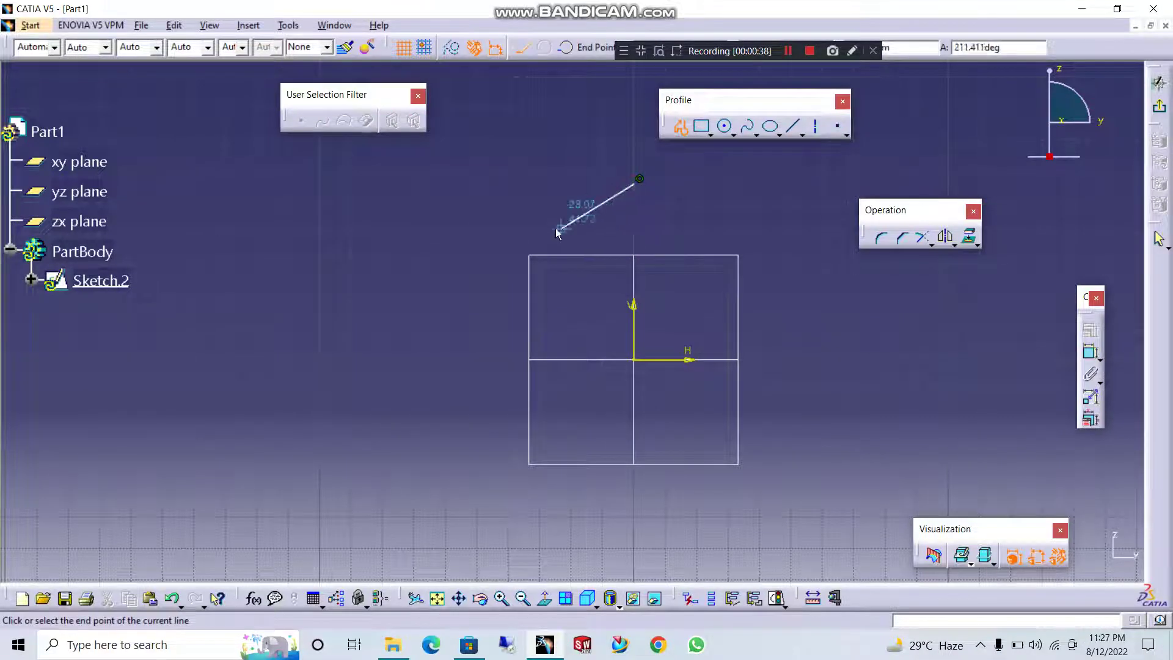
click(510, 225)
click(510, 323)
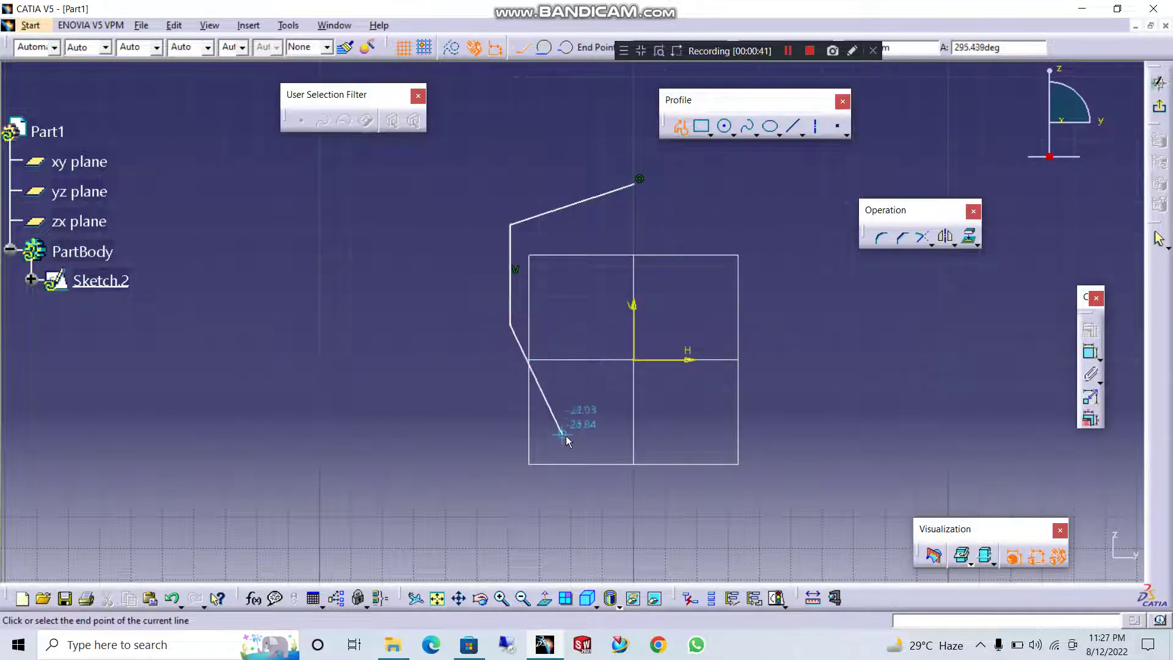
click(571, 441)
click(635, 447)
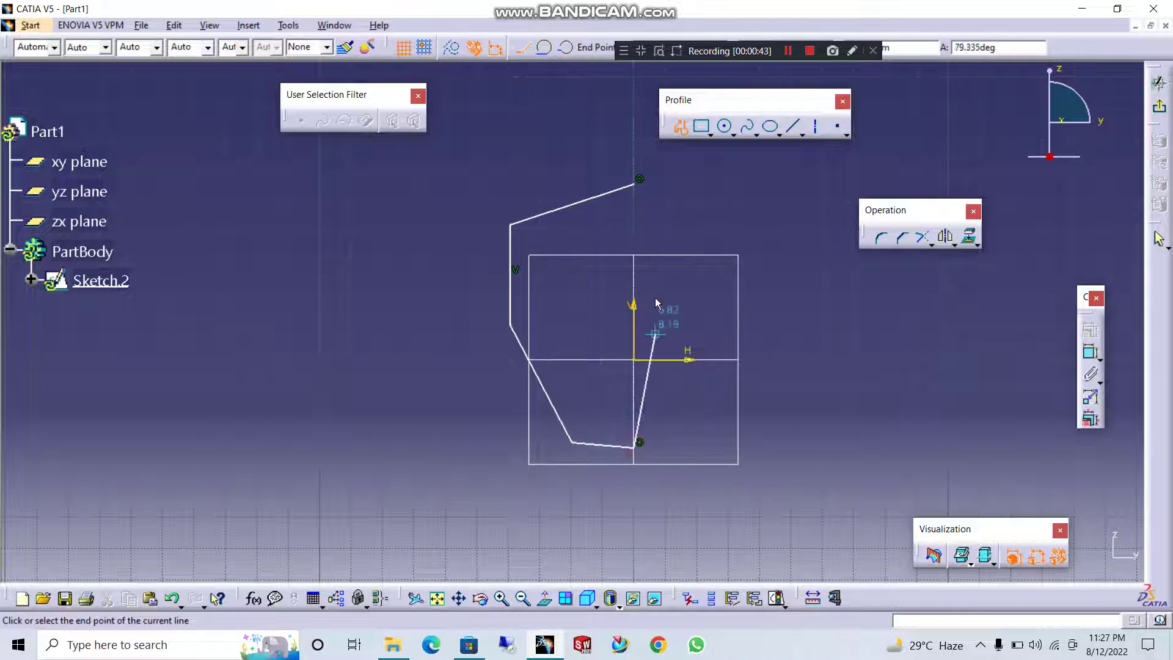
click(638, 178)
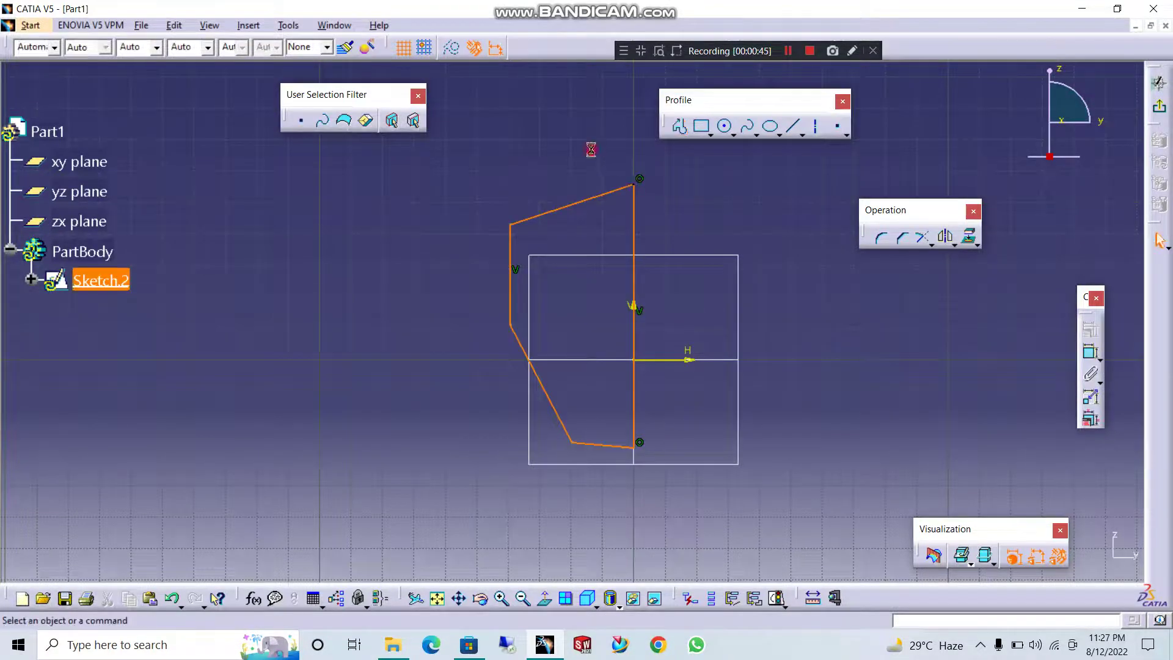
click(1156, 108)
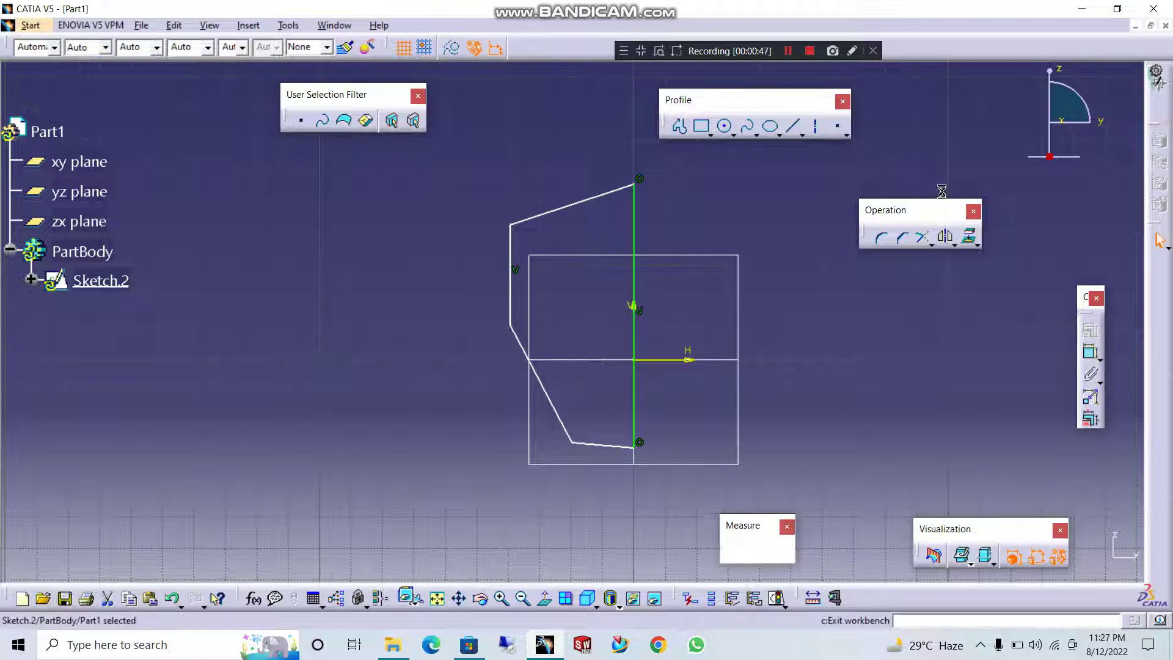
Step: Create a Shaft feature with Sketch.2 as its profile (360deg first angle, 0deg second angle)
mouse_move(647, 314)
middle_down()
mouse_move(618, 319)
mouse_move(617, 295)
mouse_move(611, 330)
mouse_move(568, 314)
middle_up()
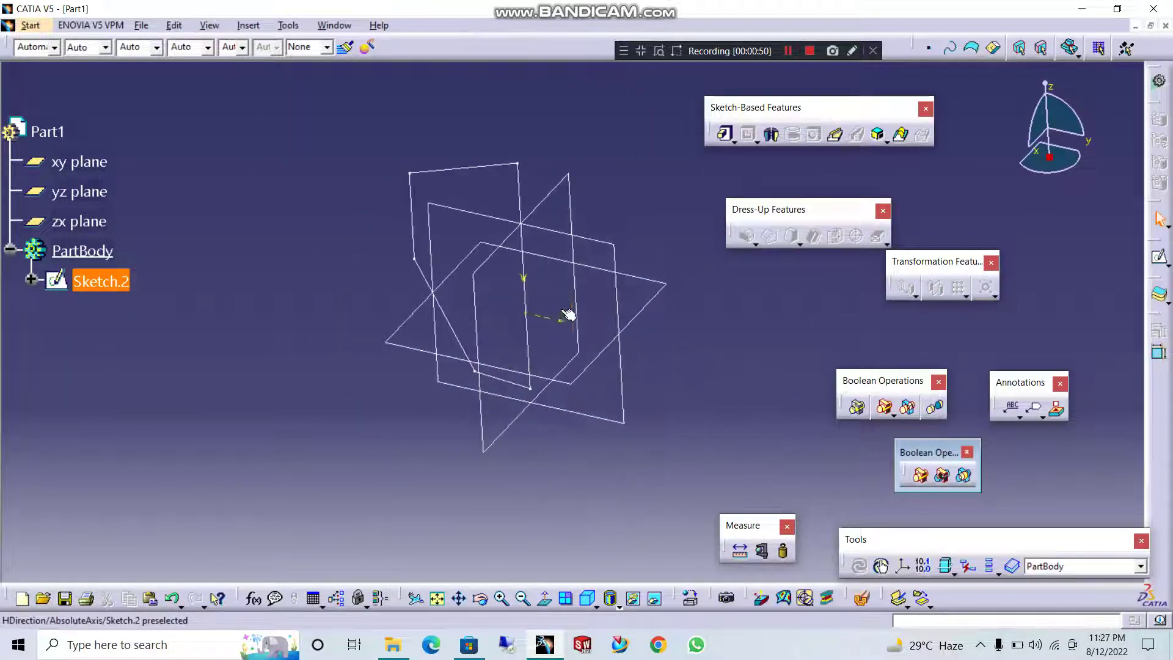
click(771, 133)
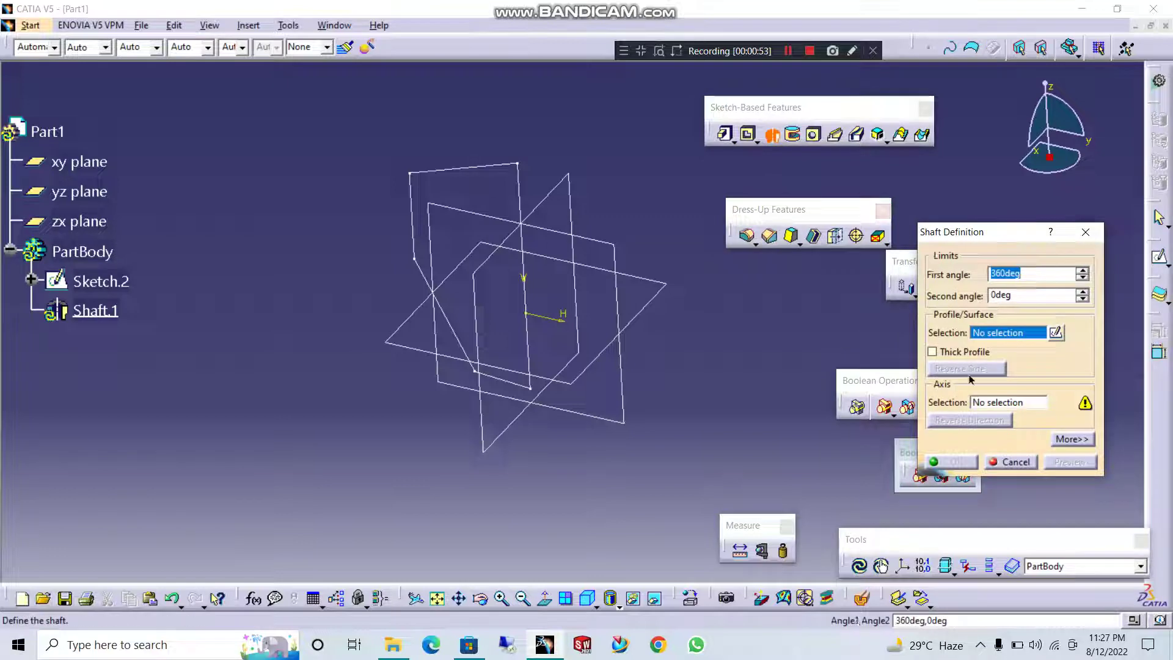
middle_drag(679, 310, 737, 361)
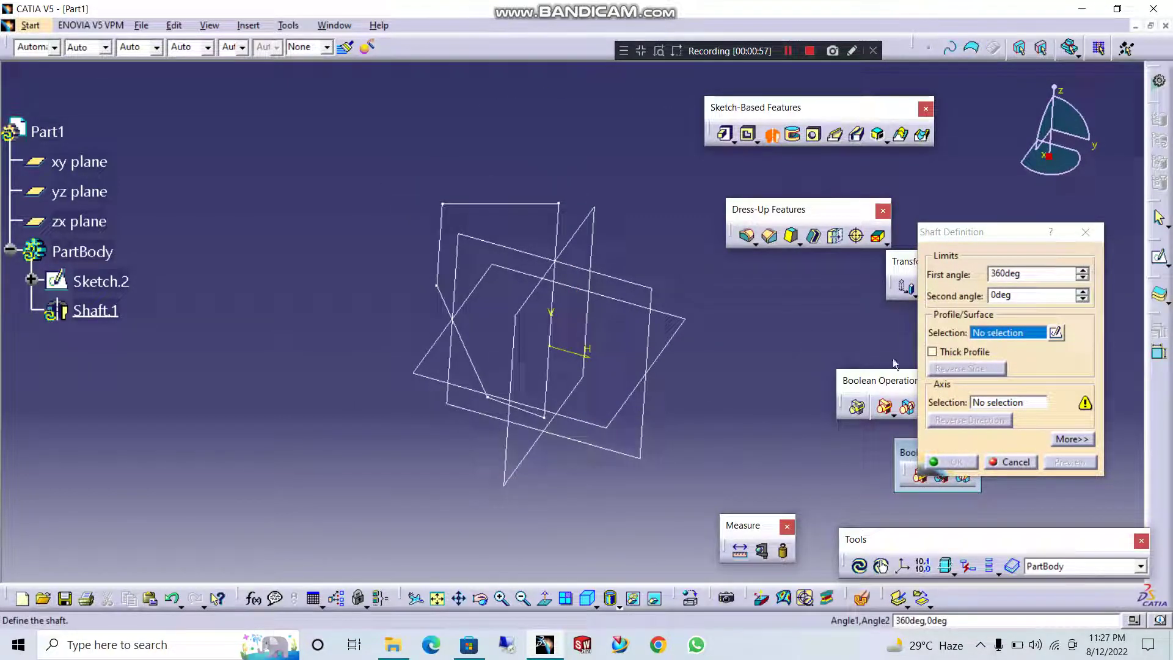
click(540, 204)
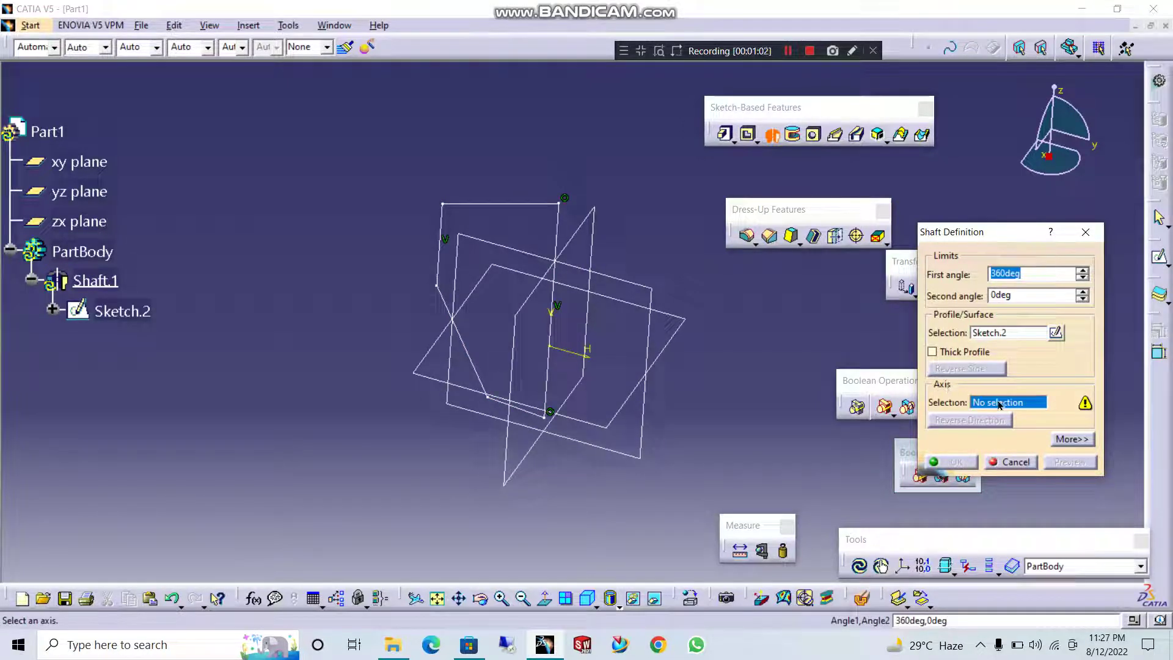
middle_drag(748, 361, 666, 374)
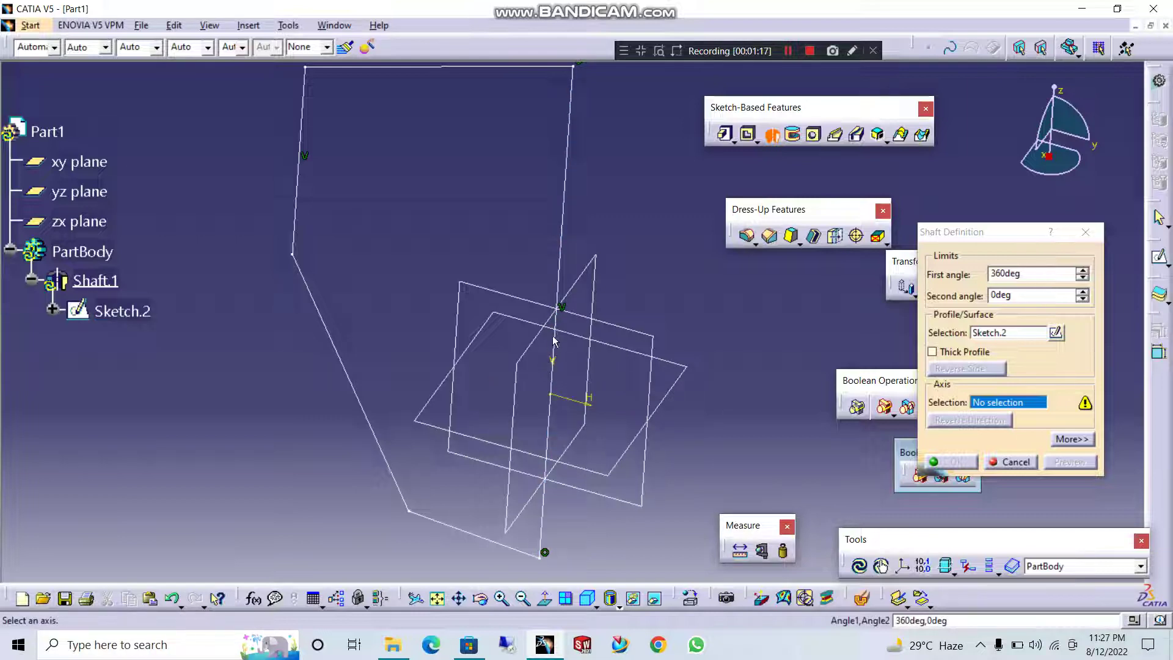
Step: Use the sketch's vertical edge as the shaft axis and preview the full 360deg shaft from Top View
click(557, 311)
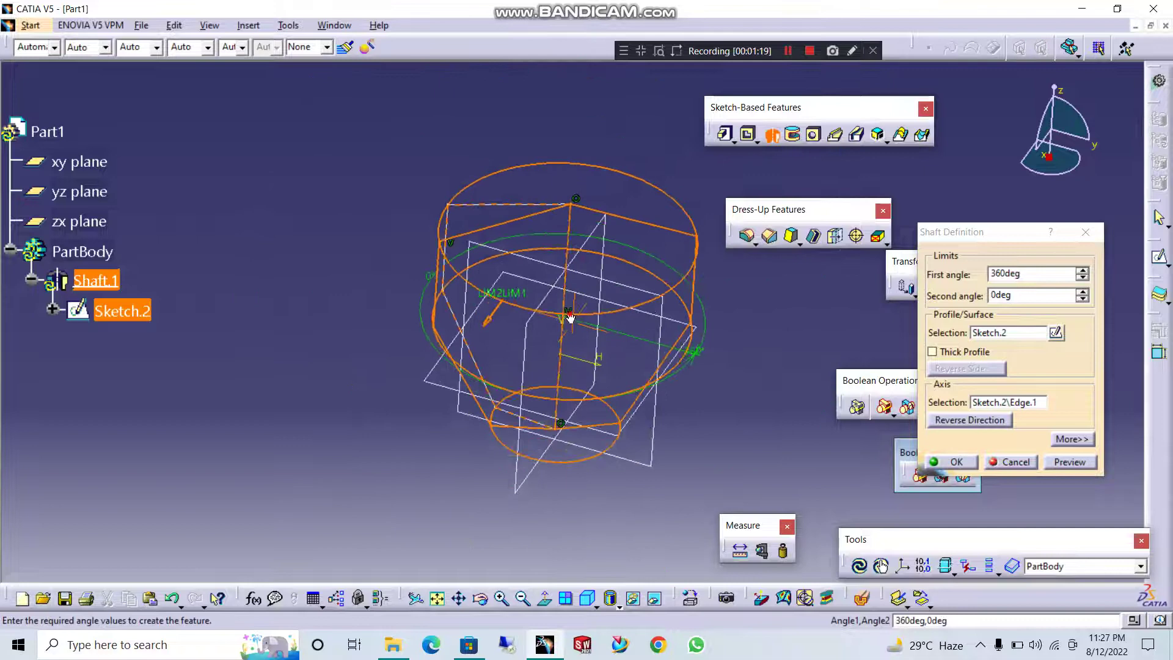
middle_drag(569, 316, 629, 392)
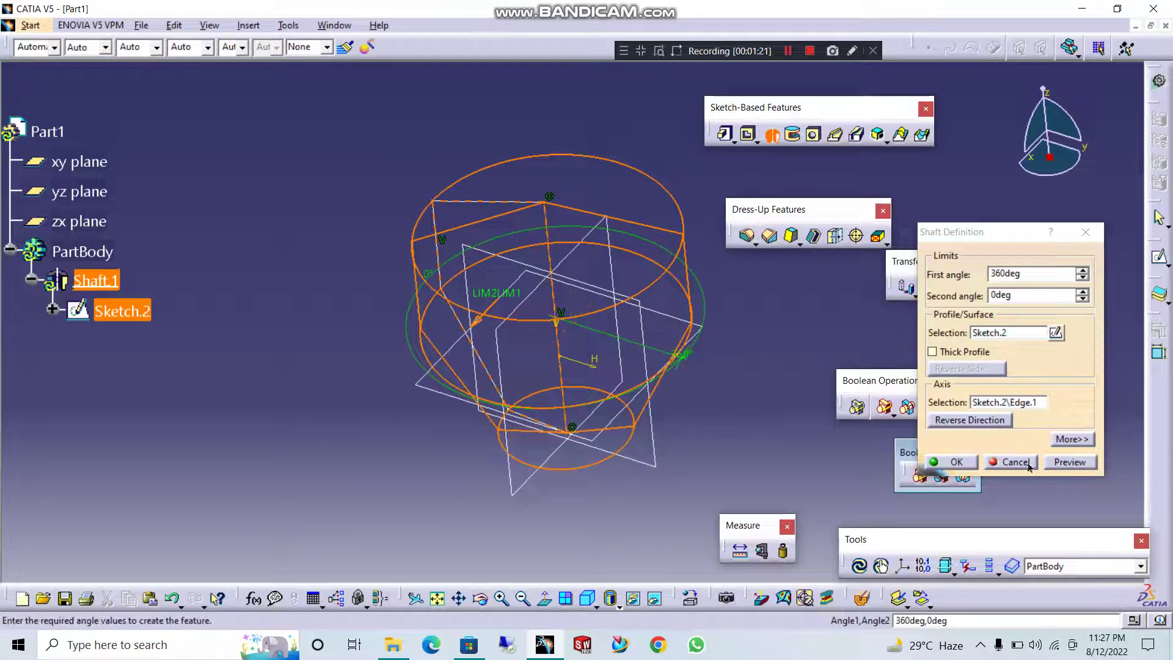
click(1068, 461)
middle_drag(642, 353, 637, 474)
click(594, 604)
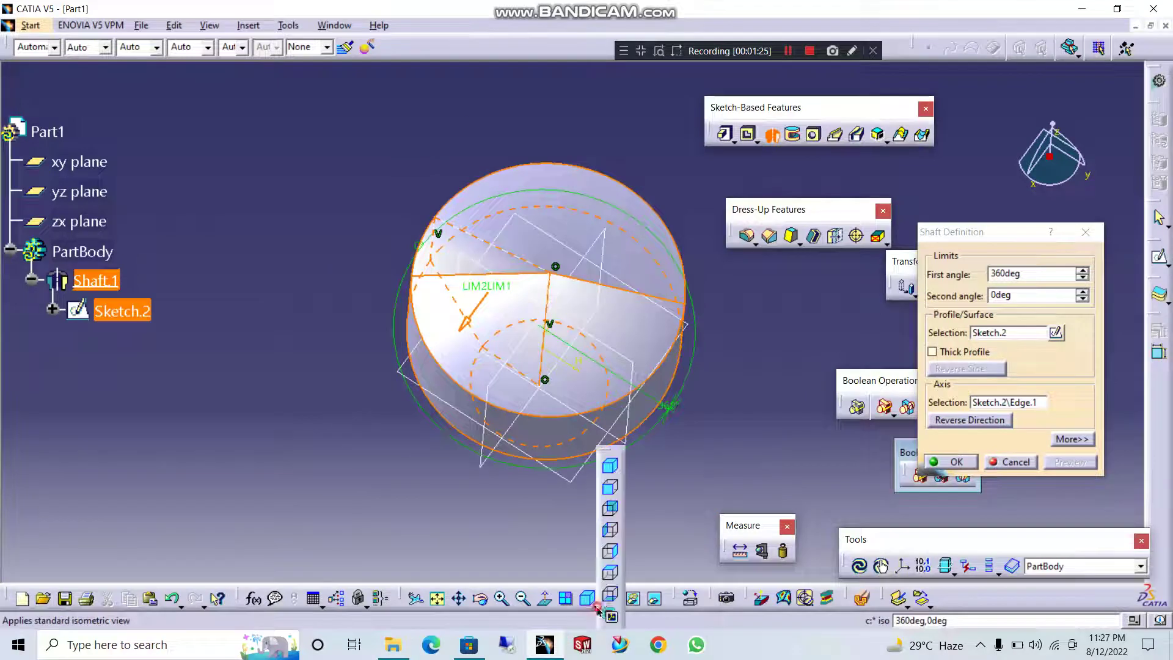
click(611, 572)
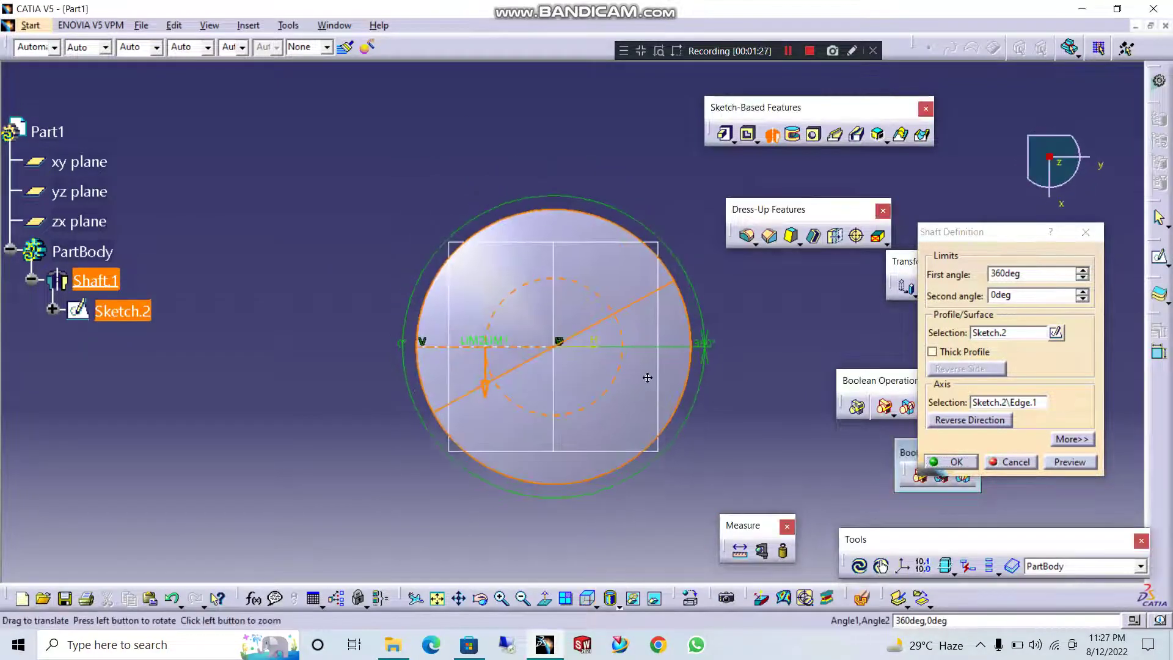
Step: Reduce the shaft's first angle from 360deg to about 270deg with the LIM1 manipulator
click(1021, 274)
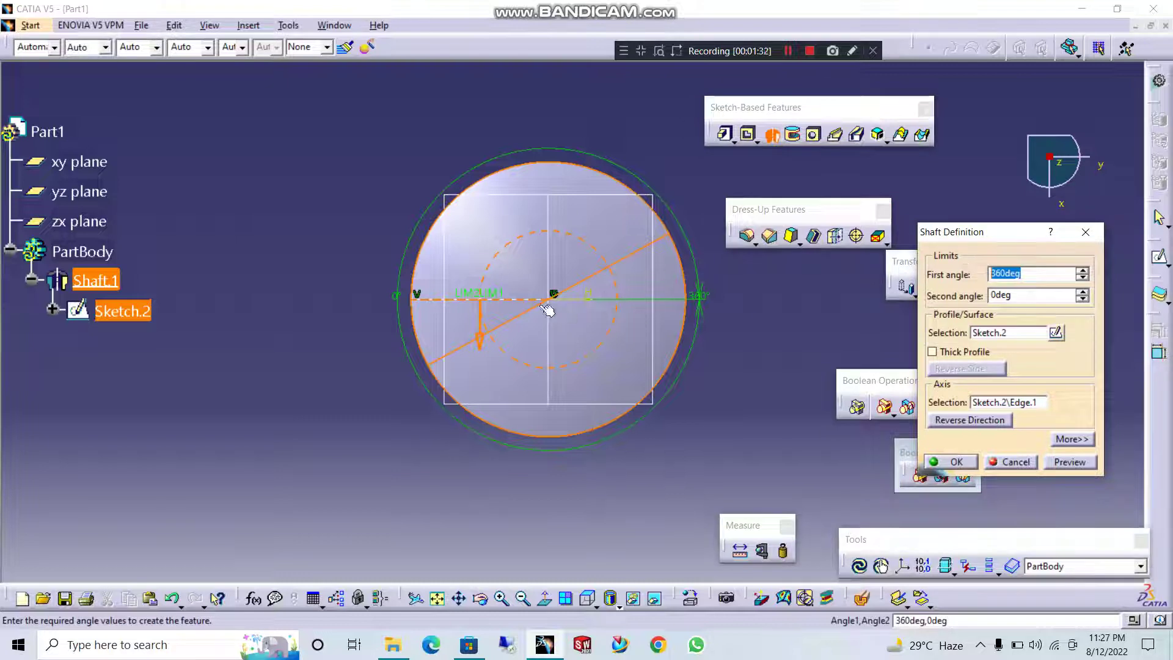
drag(500, 295, 609, 319)
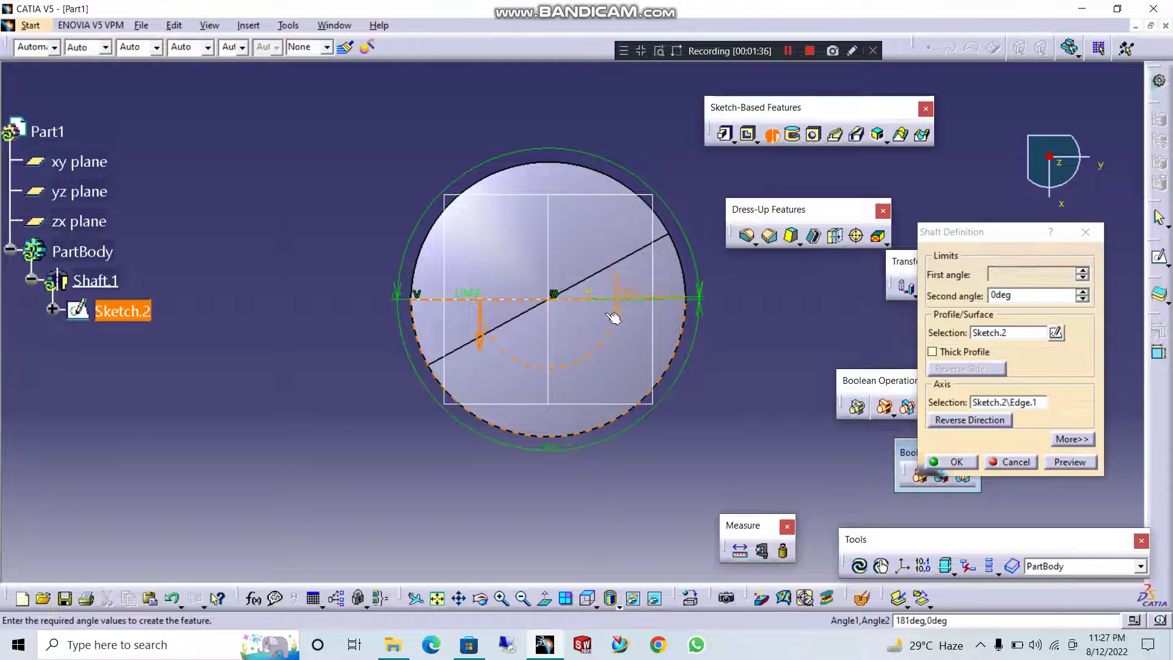
click(1070, 462)
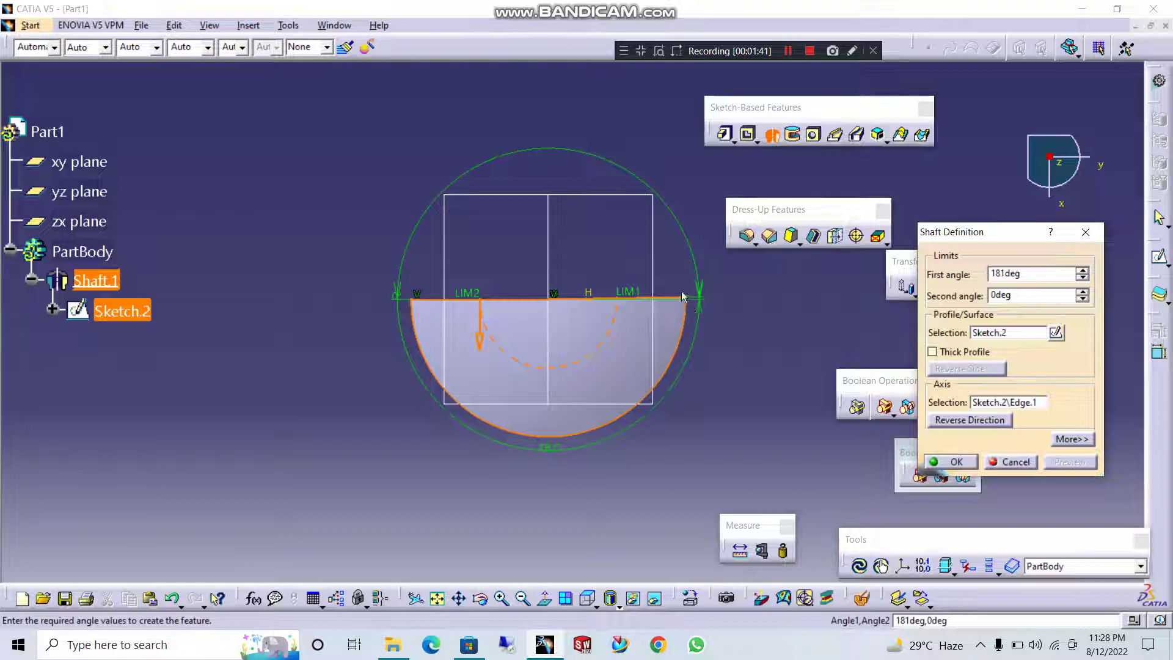
drag(632, 293, 539, 217)
Step: Drag the second angle limit to -69deg and preview the partial shaft
middle_drag(488, 289, 322, 442)
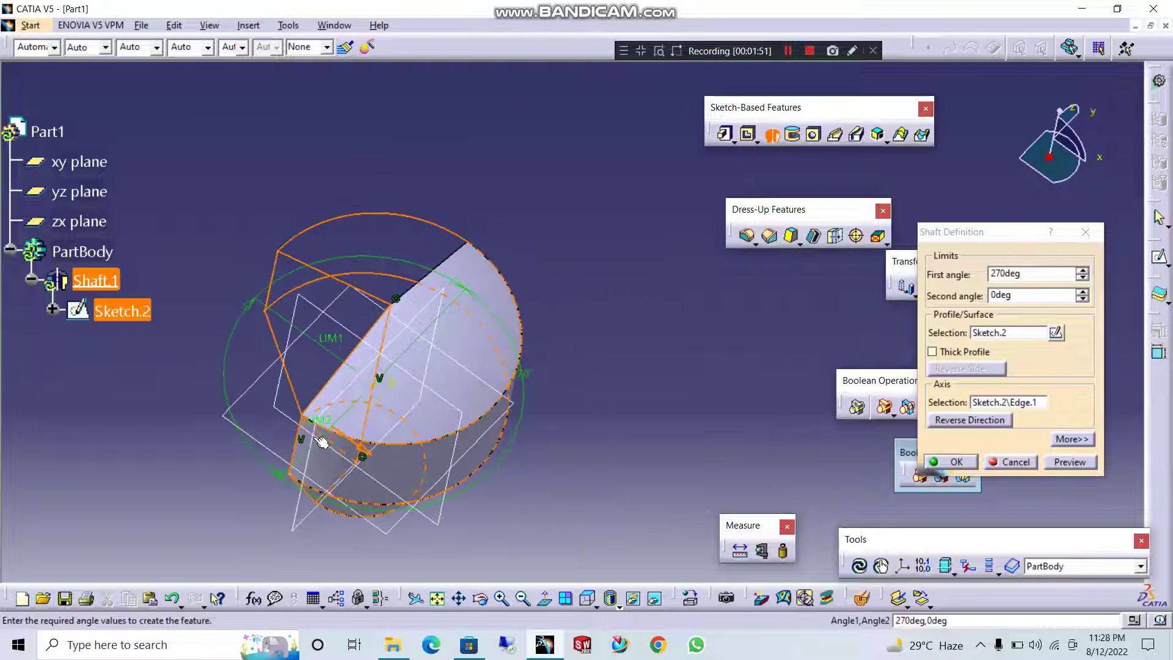
drag(328, 420, 396, 439)
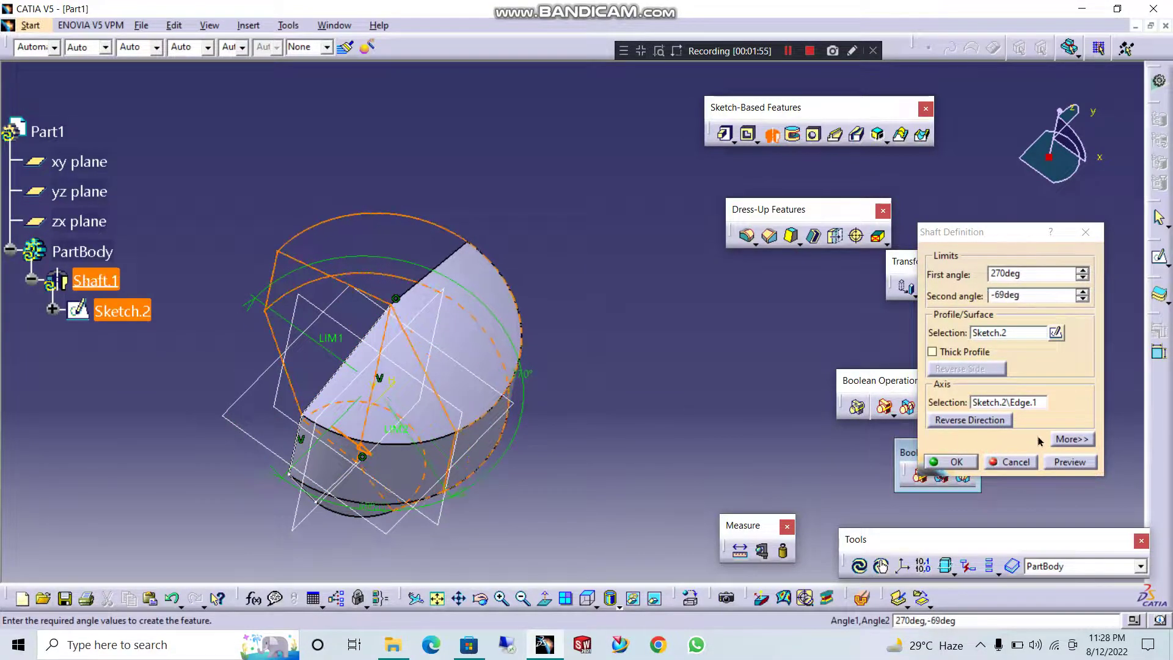
click(1063, 462)
middle_drag(794, 427, 638, 354)
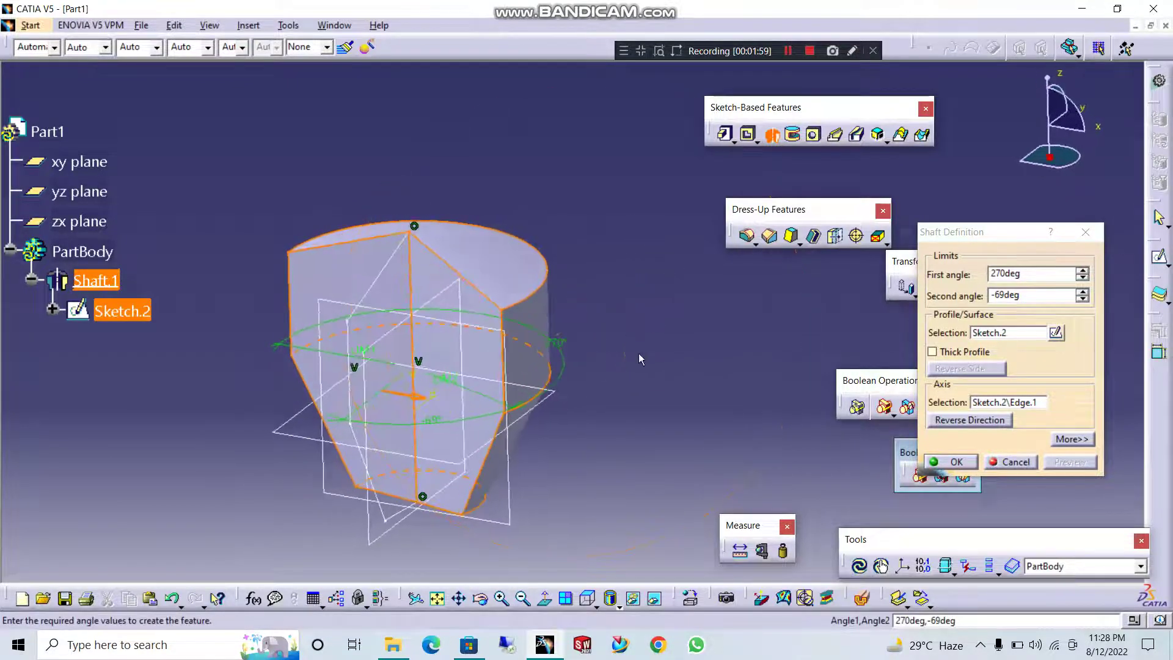
Step: Enable Thick Profile and raise Thickness1 to 6mm, previewing the thin shaft
click(956, 352)
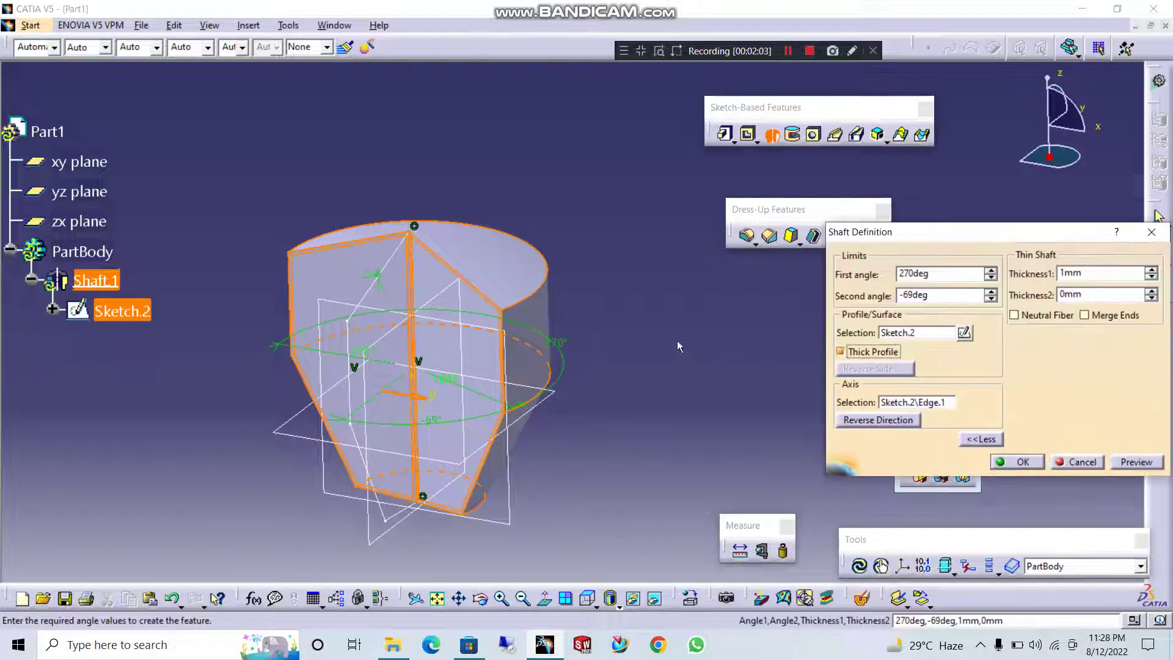
ctrl+middle_drag(656, 351, 623, 353)
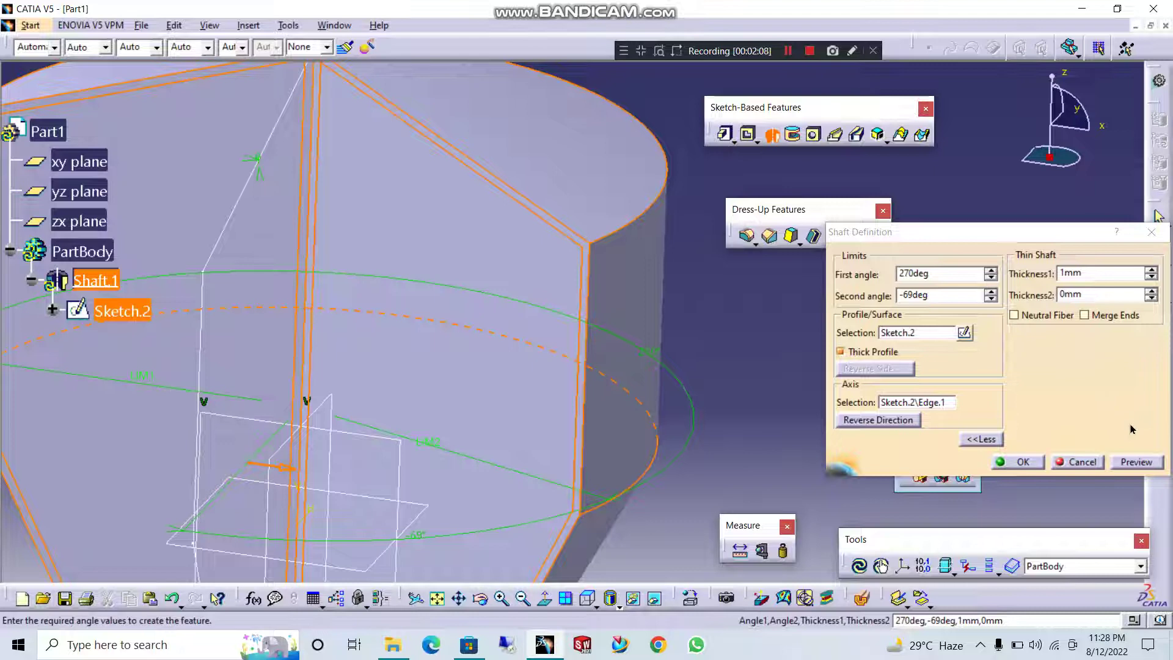
click(1134, 462)
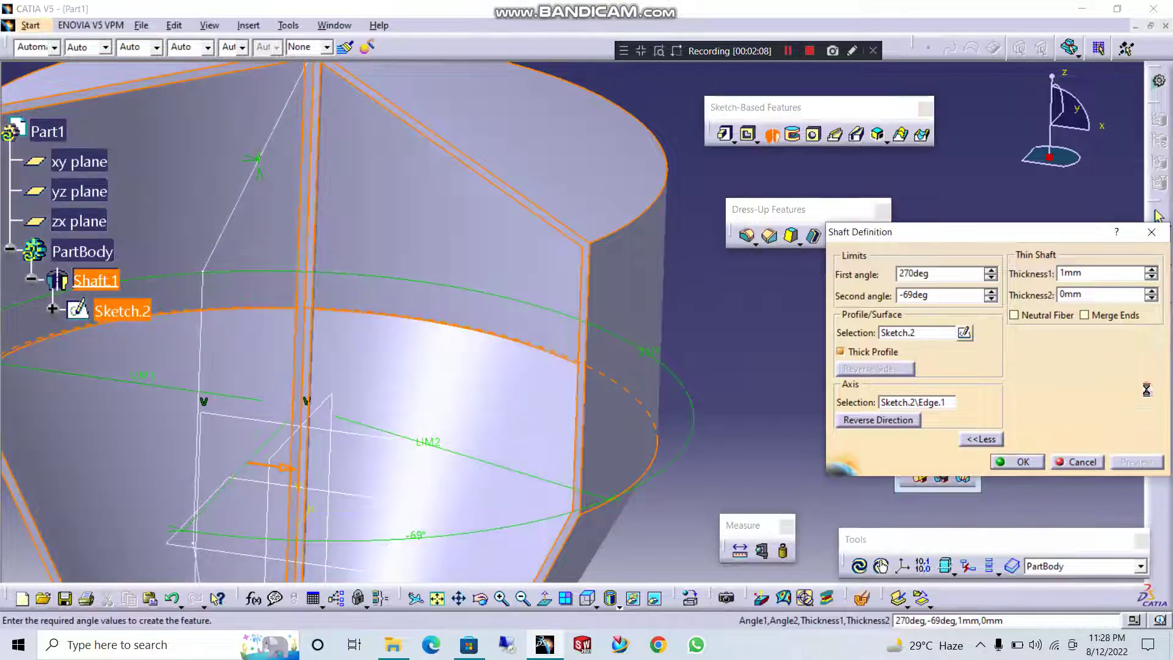
click(1150, 270)
click(1150, 270)
click(1150, 270)
click(1150, 270)
click(1150, 270)
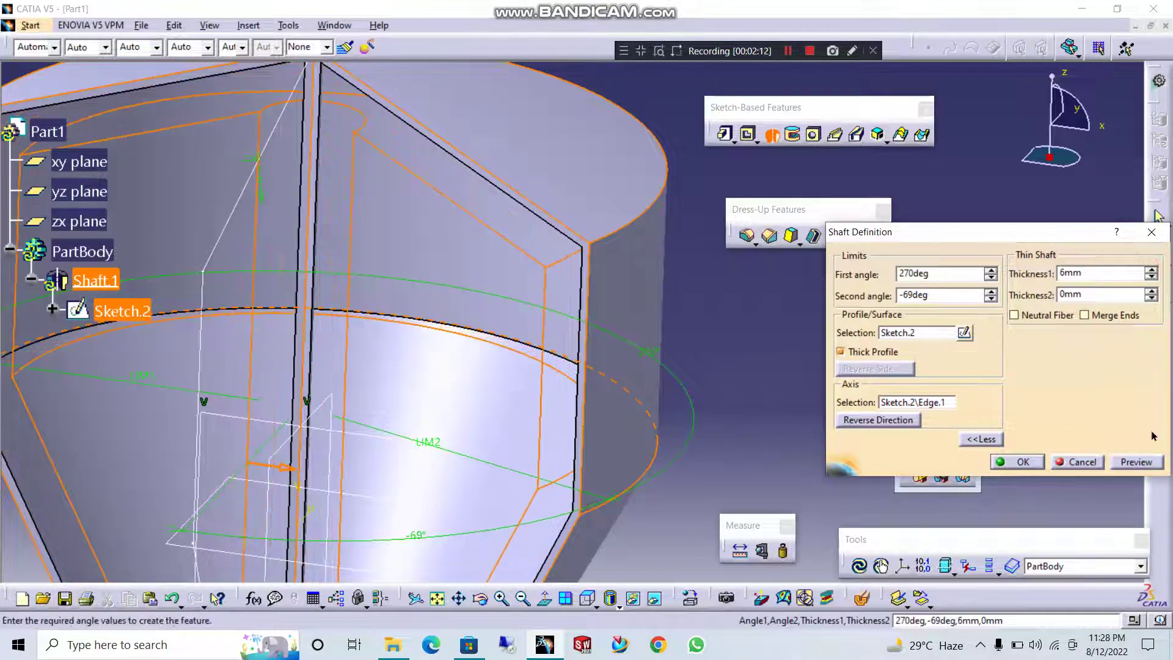
click(1135, 462)
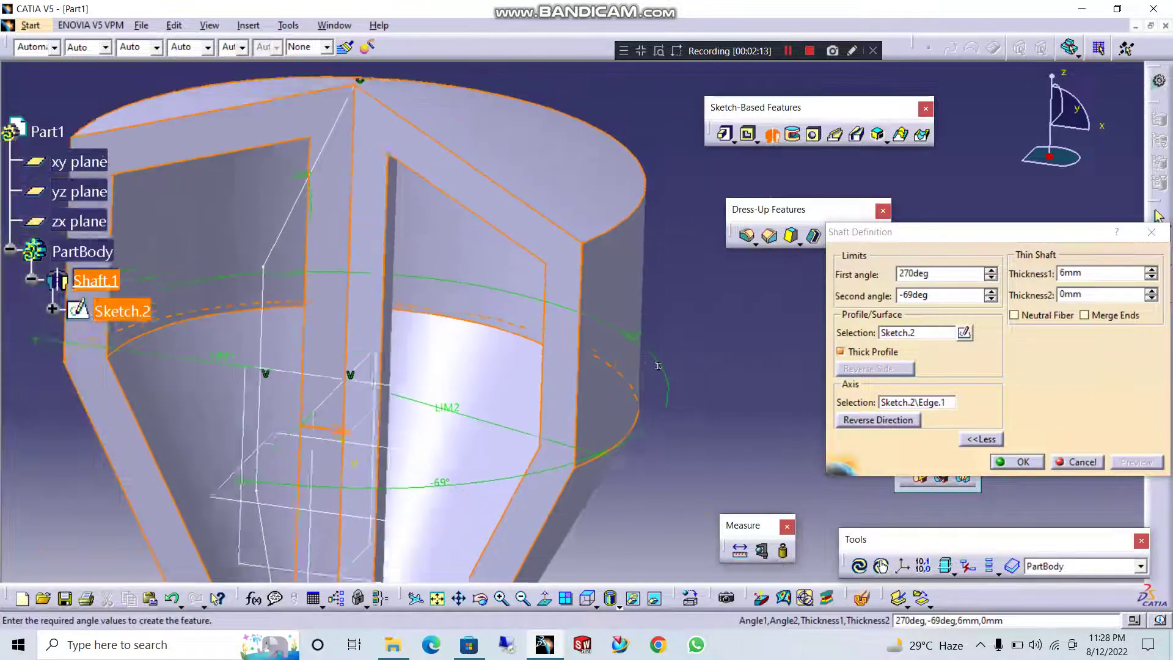
Step: Raise Thickness2 to 5mm, turn on Neutral Fiber, and preview the centred wall
click(1152, 292)
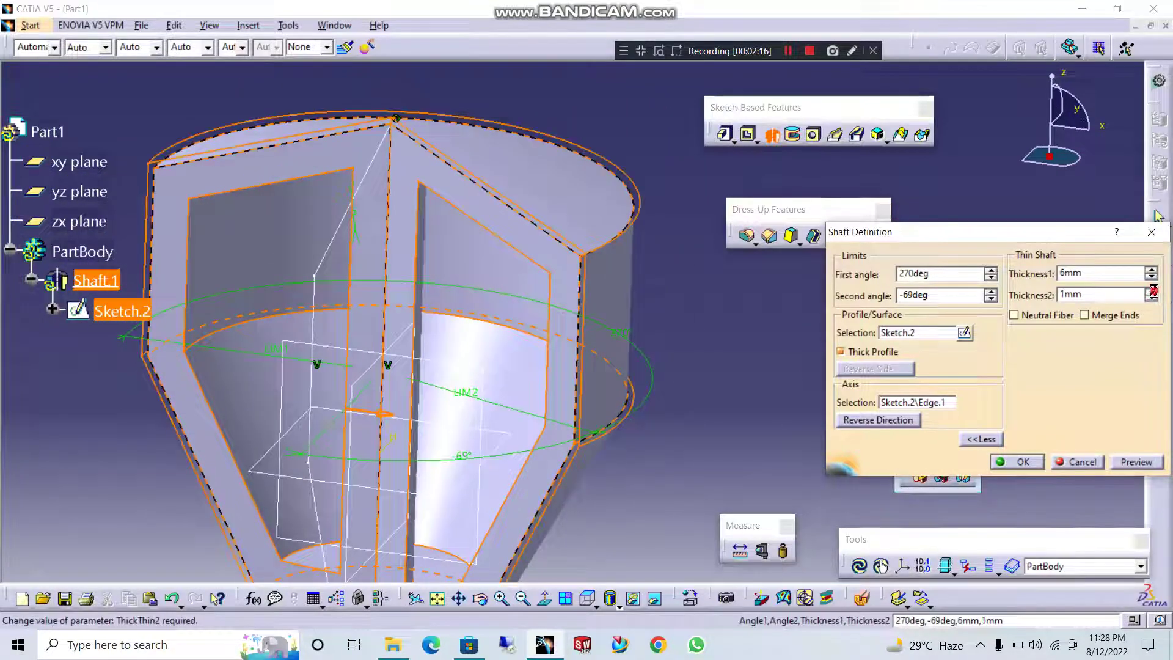
click(1152, 292)
click(1152, 291)
click(1151, 292)
click(1152, 292)
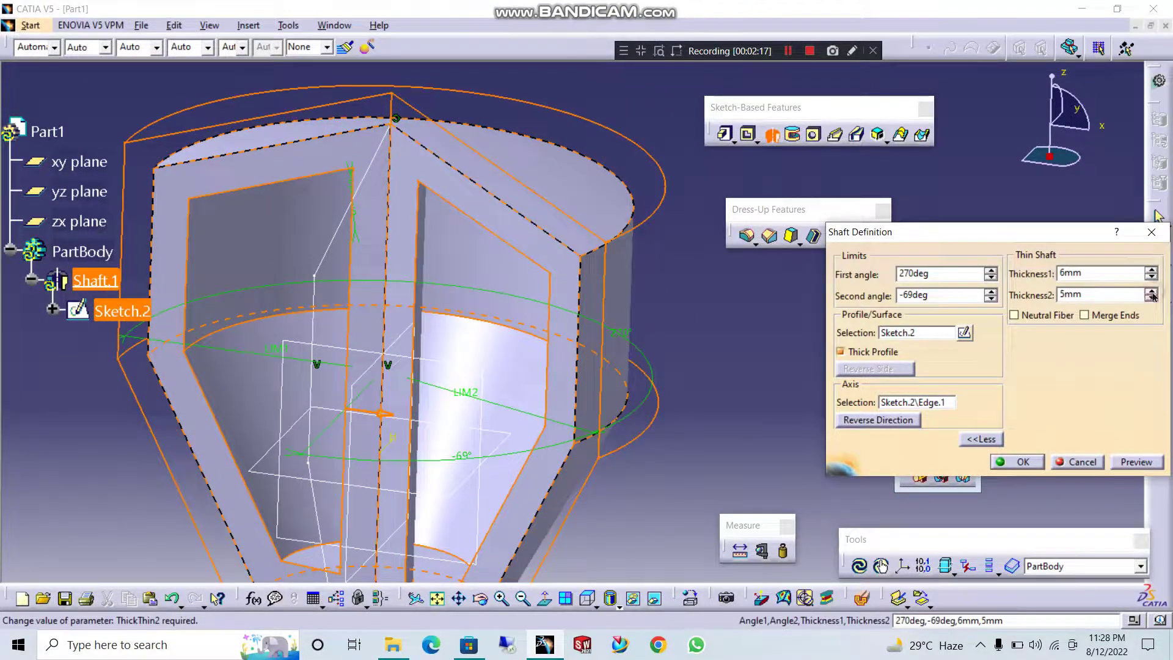
click(1134, 462)
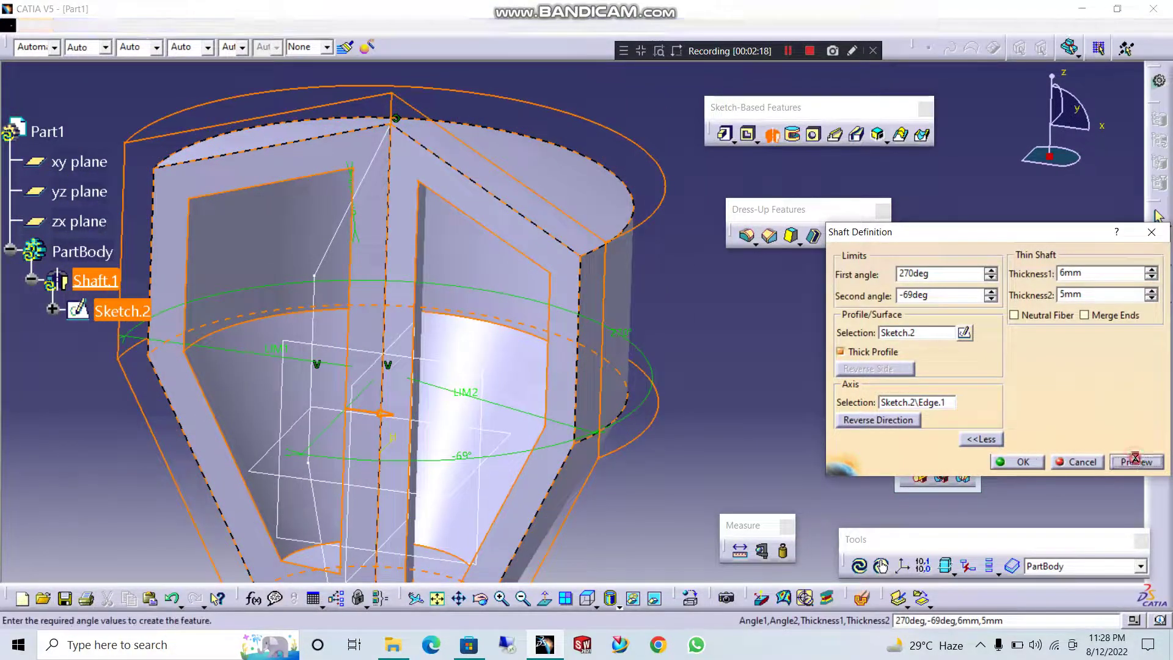
click(1034, 315)
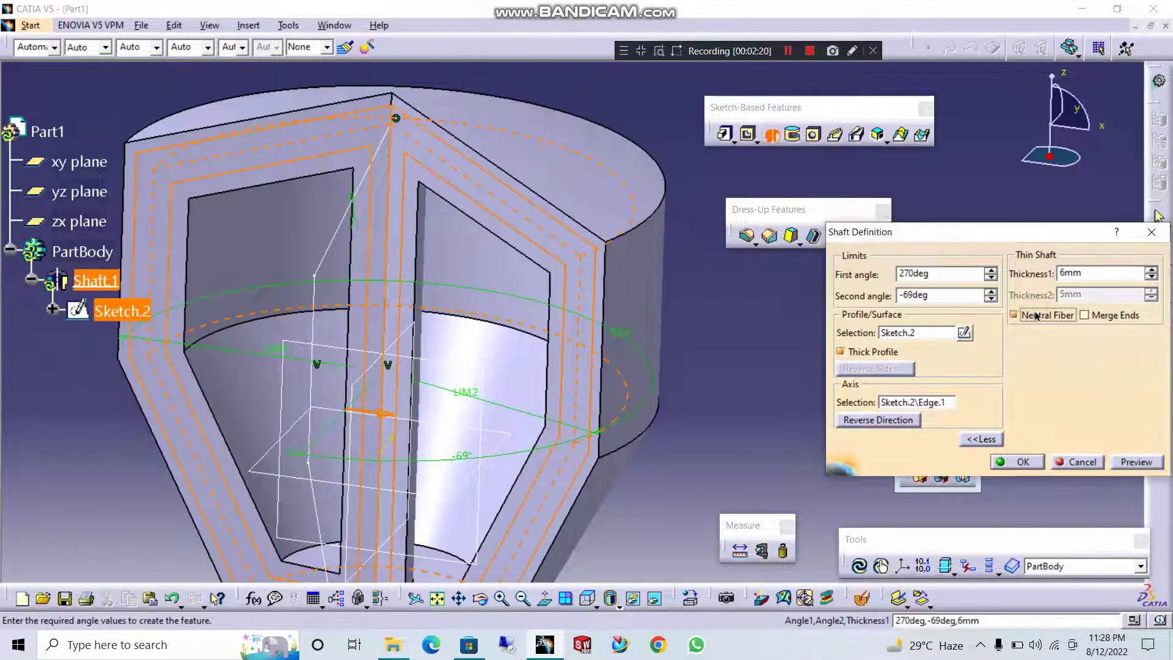
double_click(1080, 273)
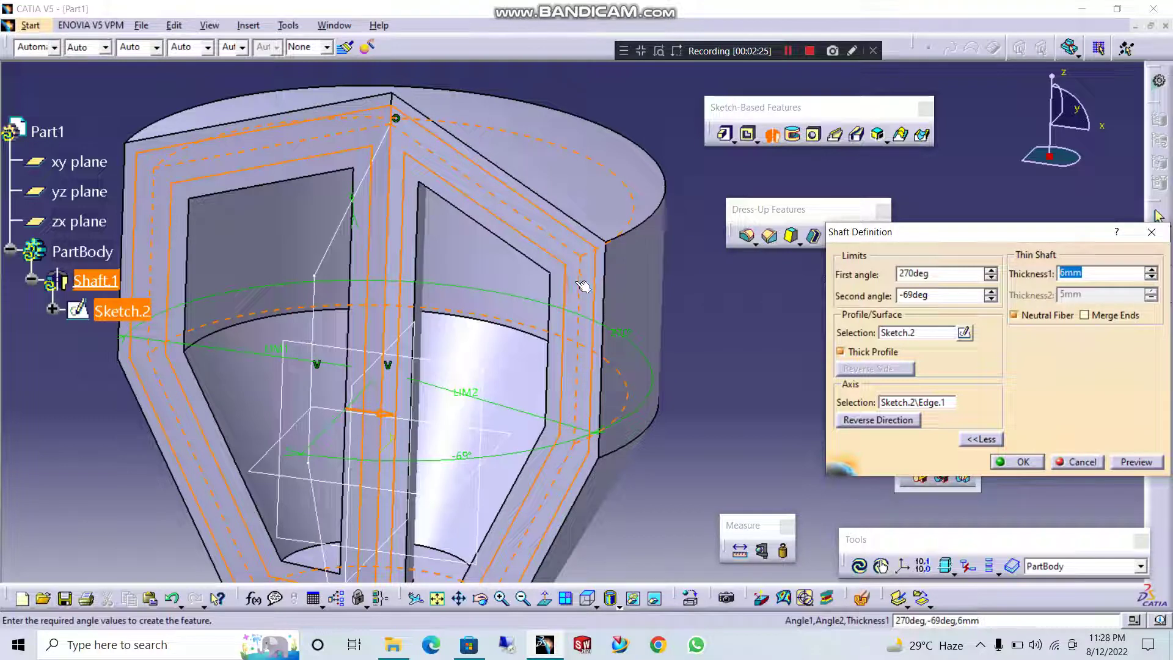
click(1120, 464)
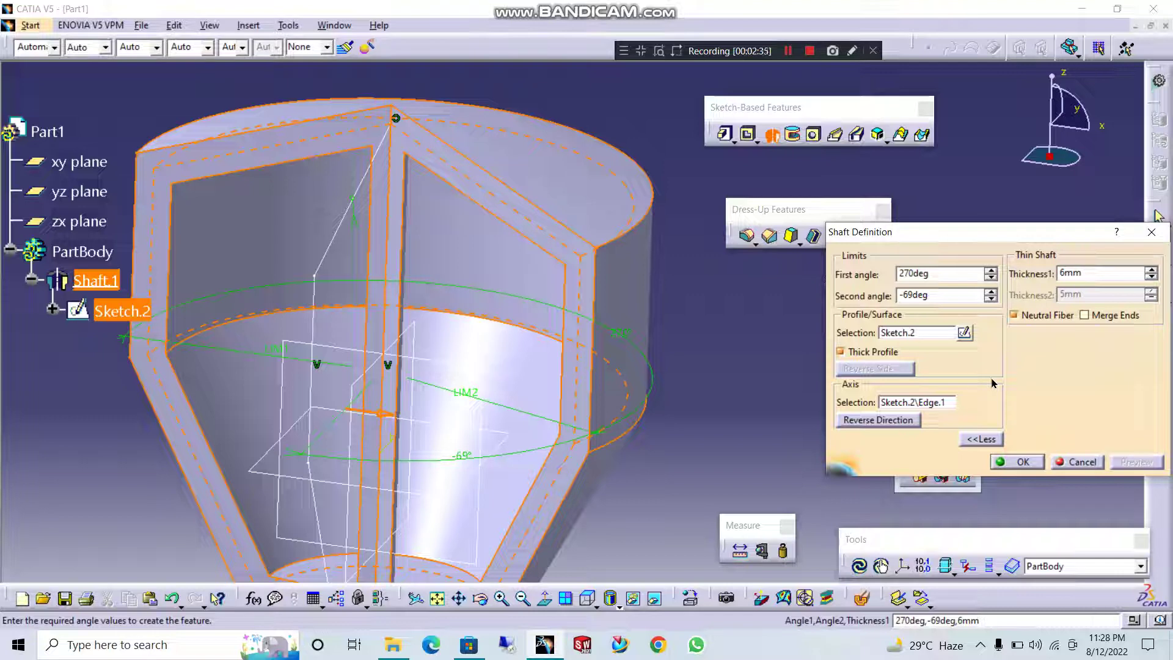
Step: Confirm the thin-walled Shaft.1, then briefly open and close Sketch.2
click(1017, 462)
middle_drag(692, 336, 581, 342)
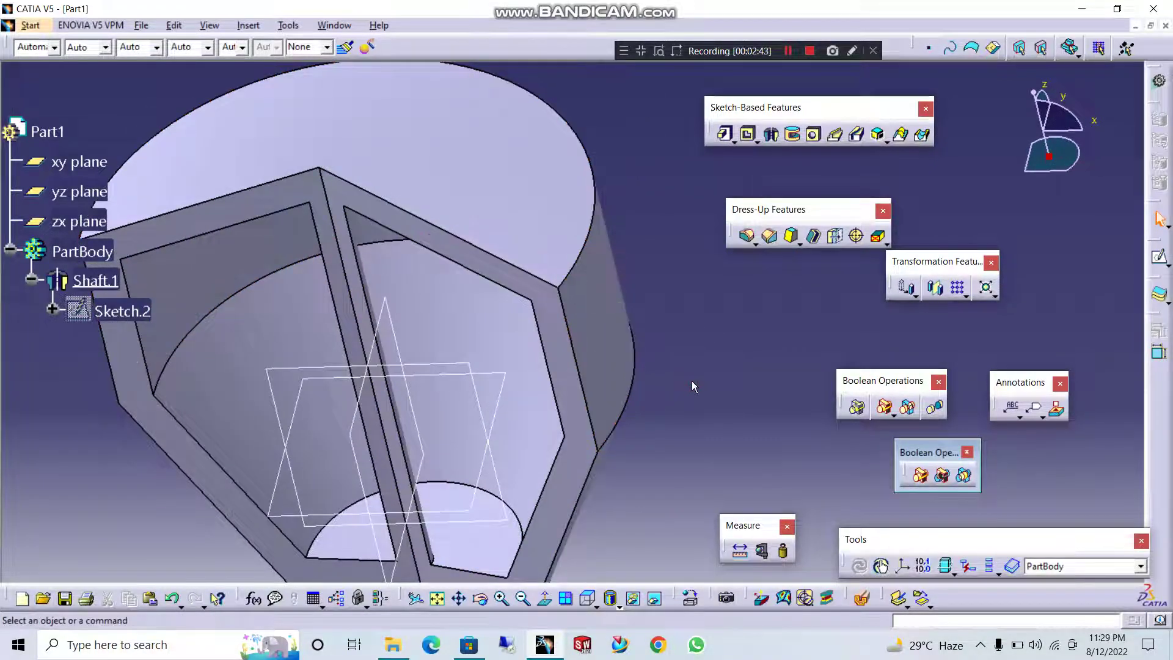
double_click(111, 310)
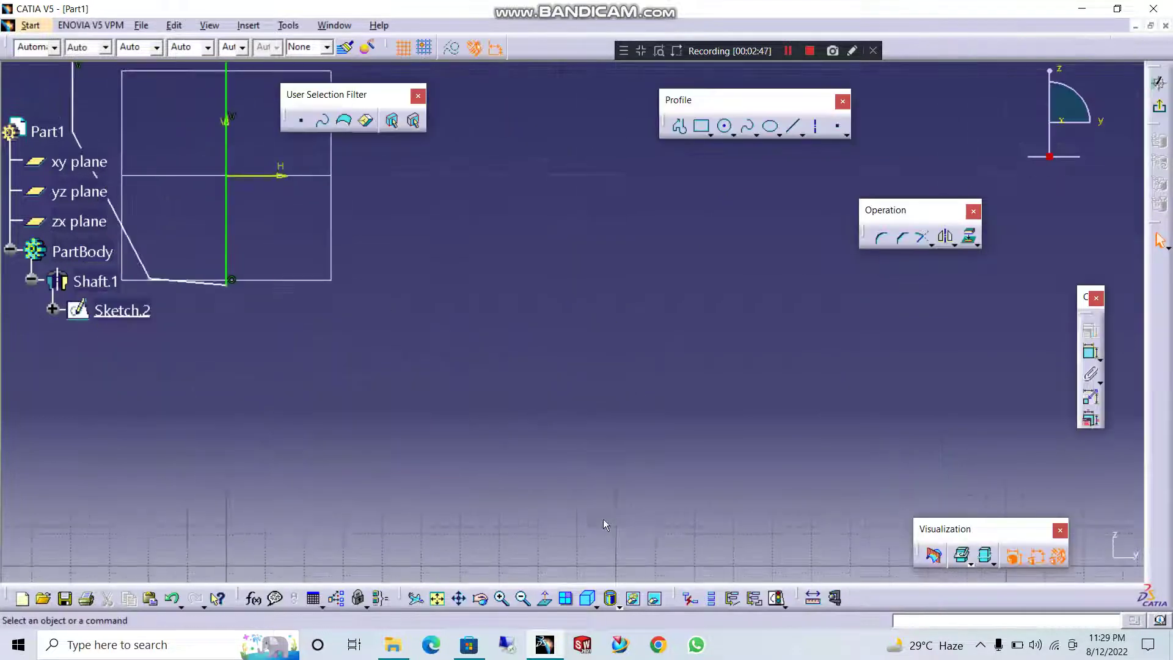
click(1158, 106)
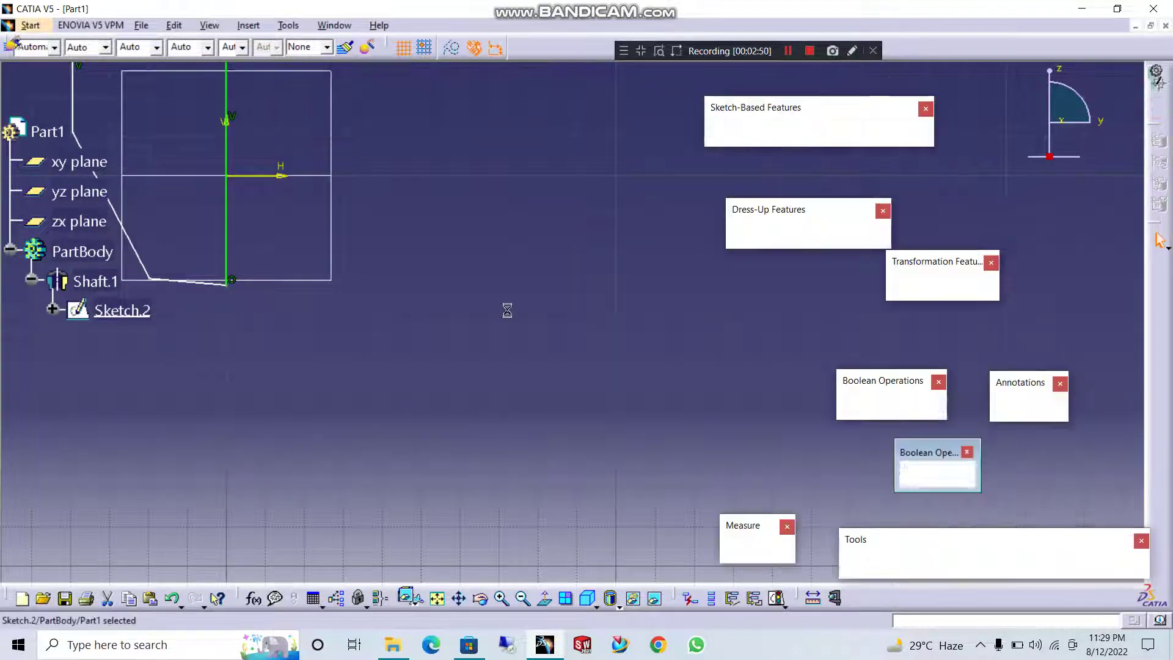
Step: Delete Shaft.1 from the part
right_click(99, 280)
click(132, 494)
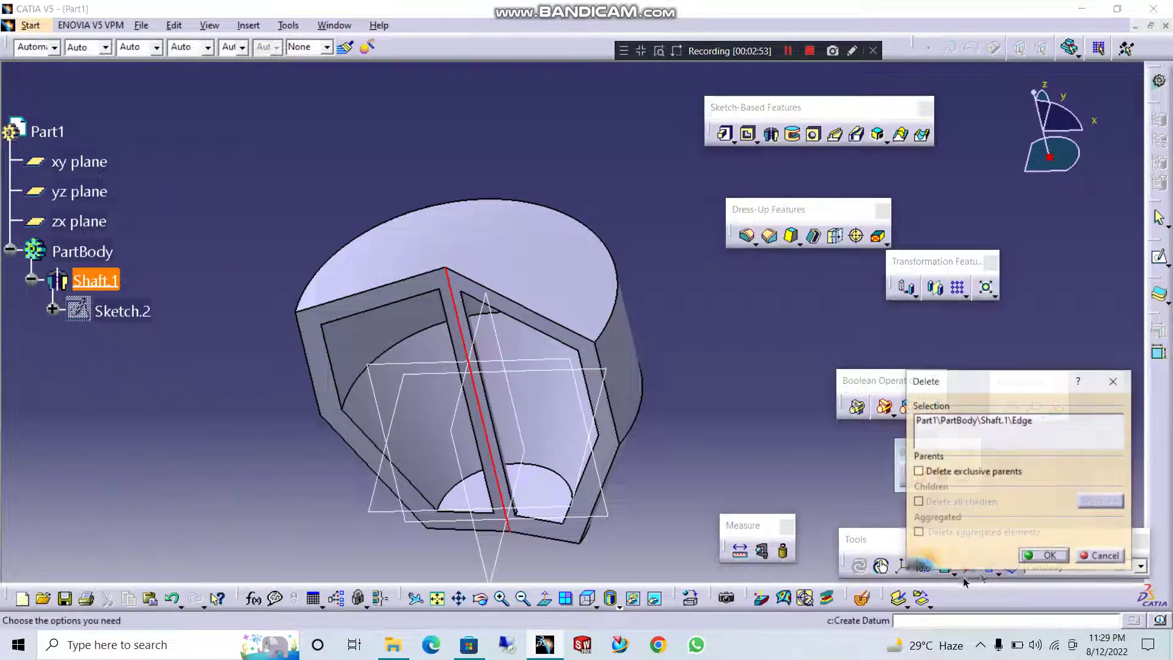
click(1033, 557)
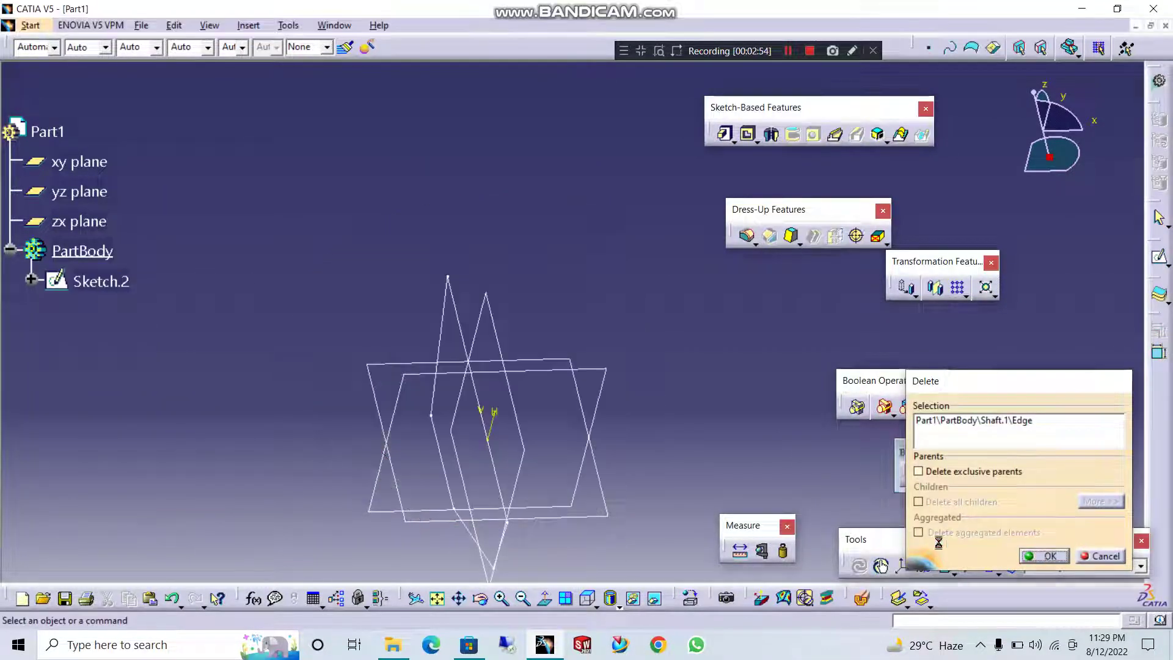
Step: Convert Sketch.2's vertical line into a construction element and exit the sketcher
double_click(104, 282)
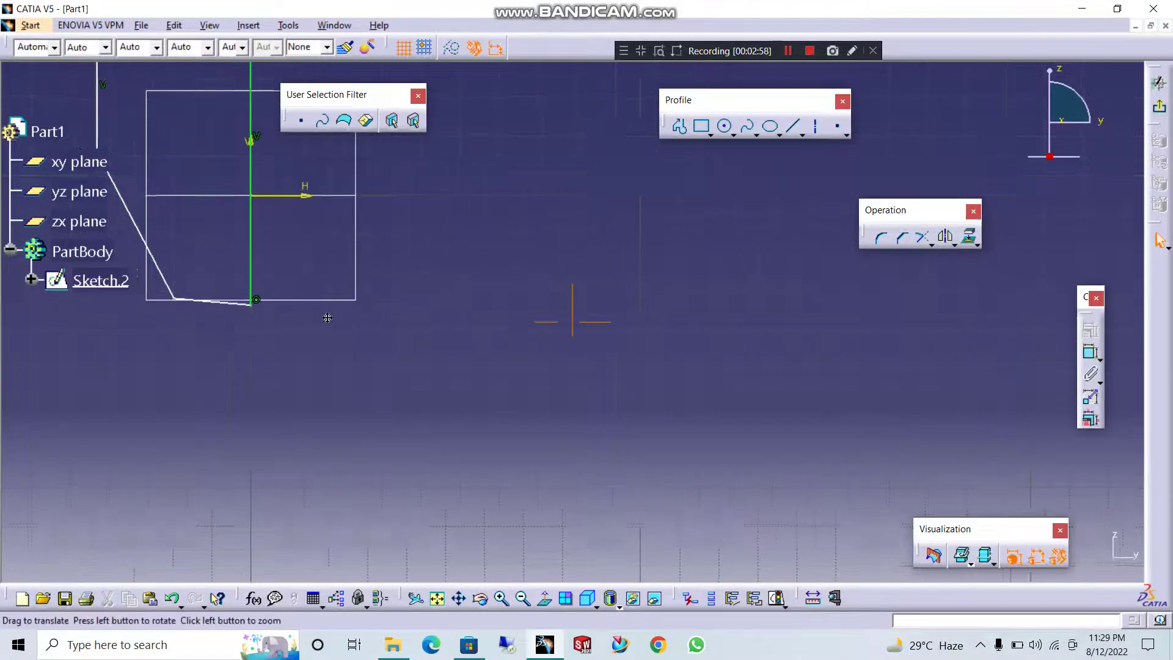
click(364, 199)
middle_drag(340, 140, 393, 217)
click(452, 48)
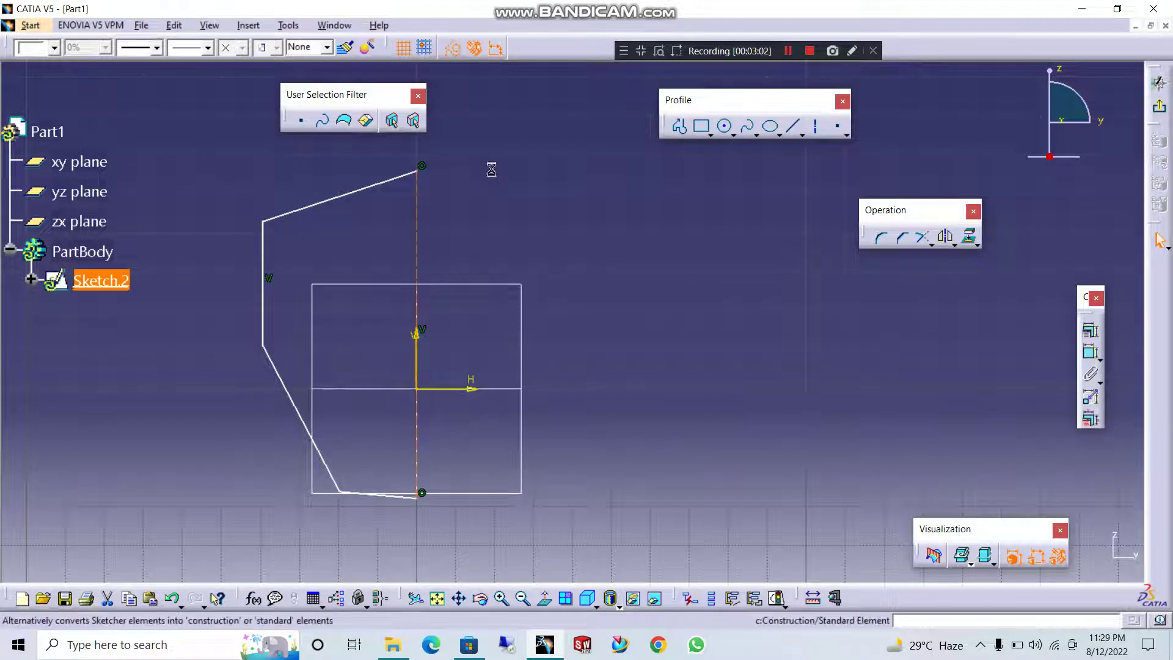
click(1159, 106)
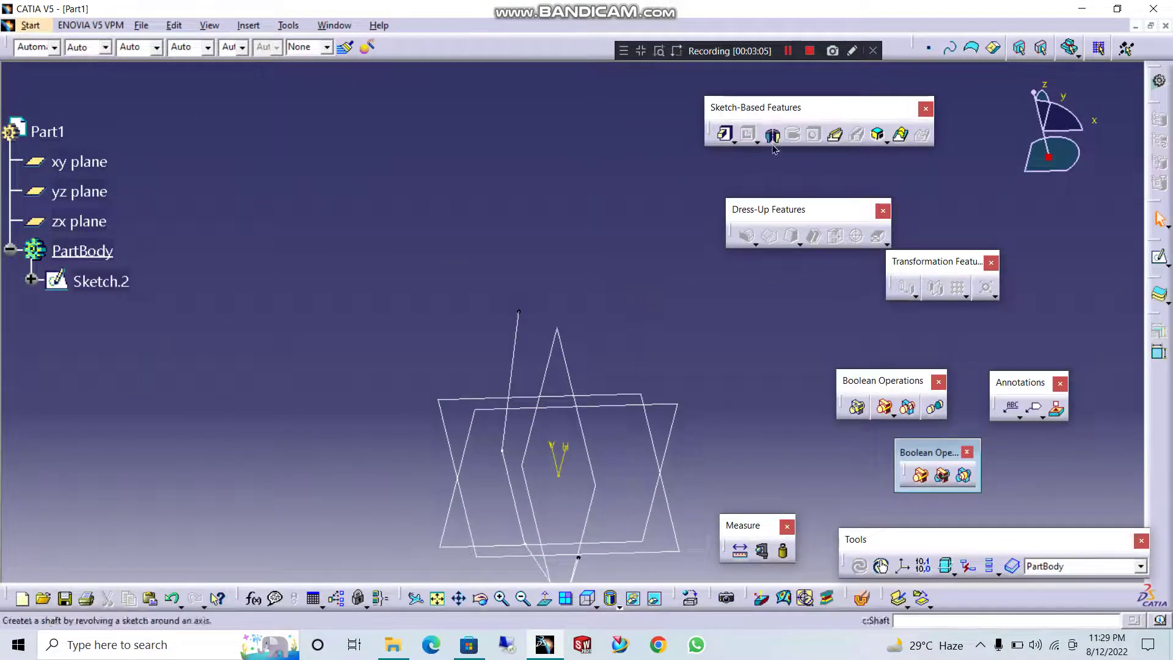
Step: Set up a Thick Profile shaft from Sketch.2 revolved about its vertical direction
click(771, 135)
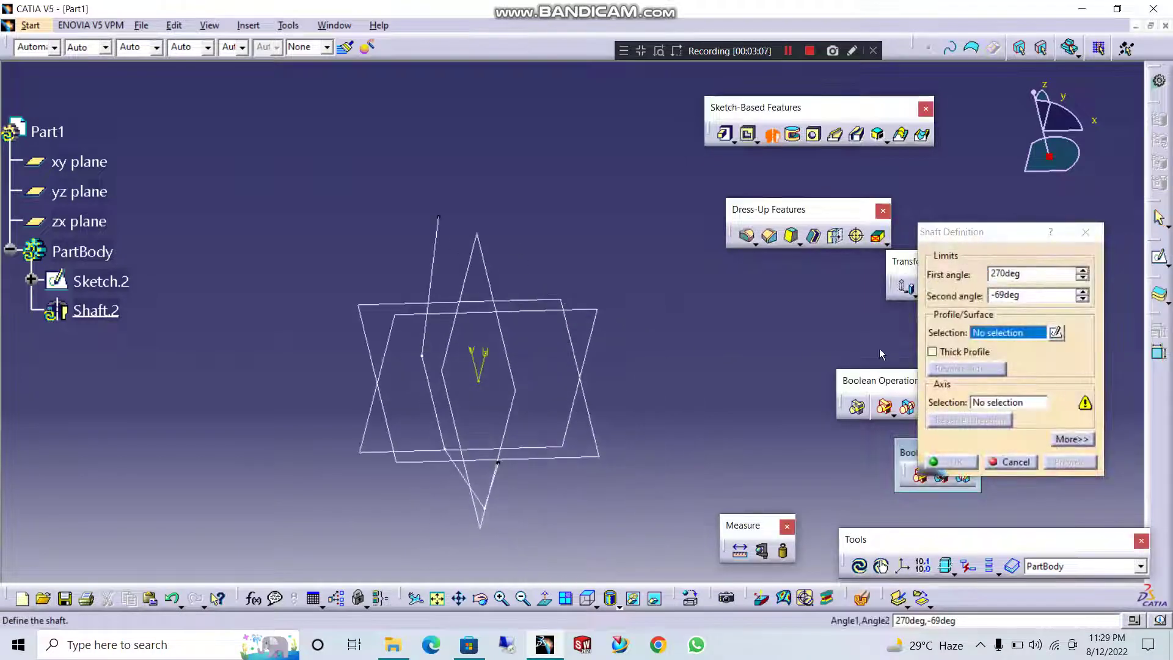
click(932, 351)
middle_drag(674, 369, 516, 419)
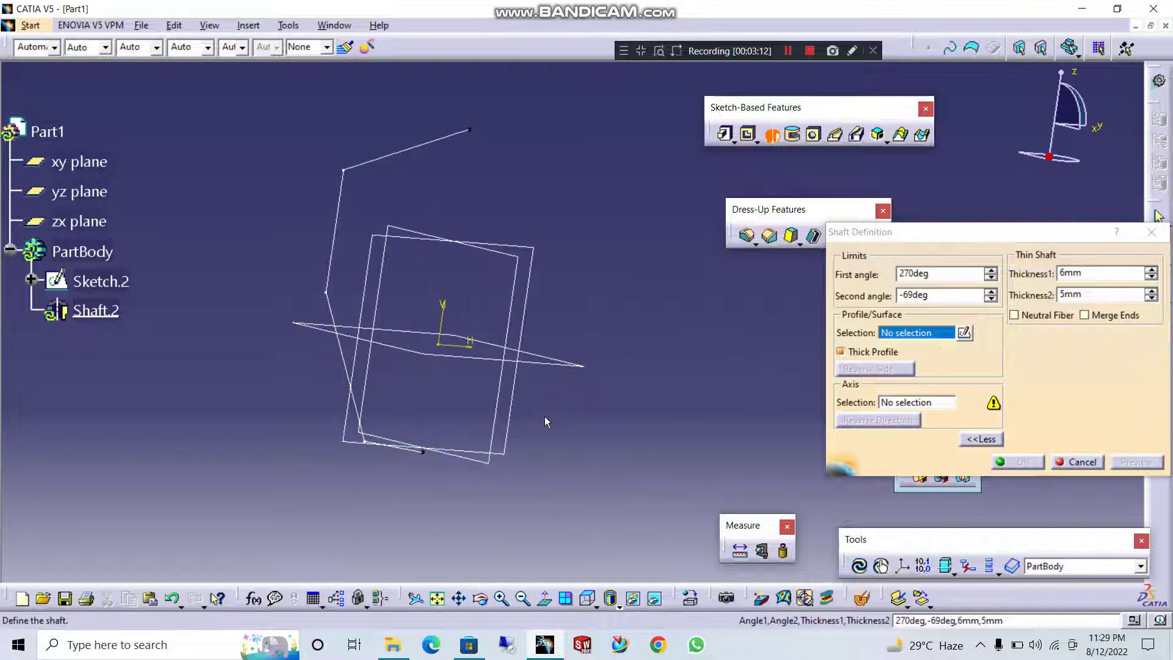
click(408, 161)
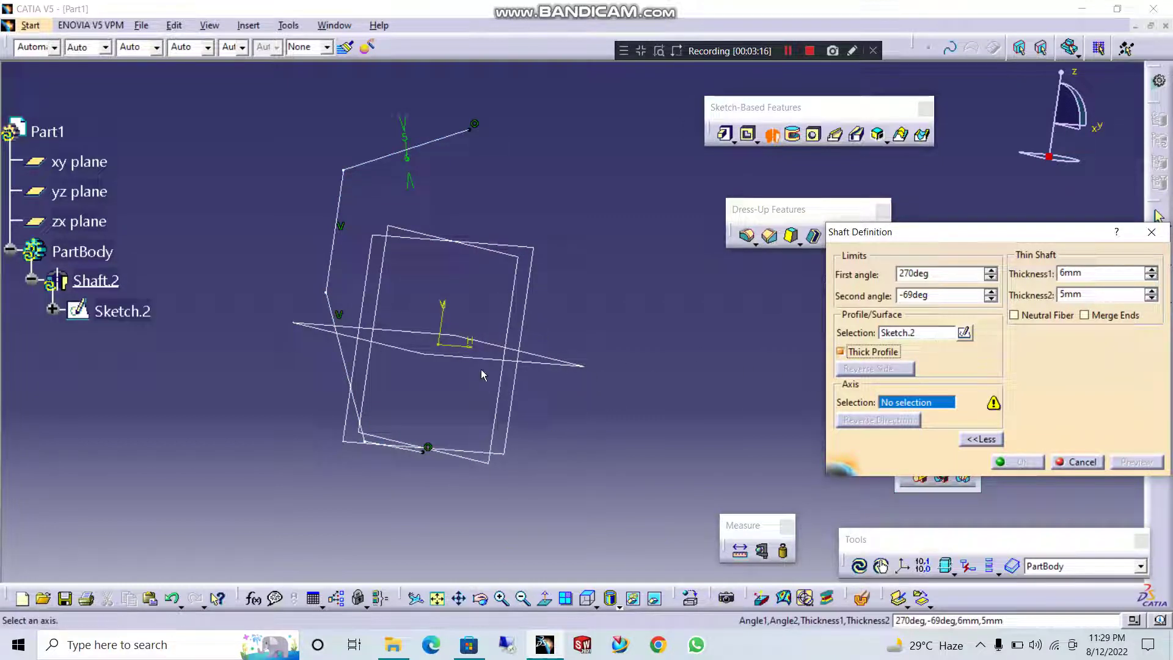
click(441, 310)
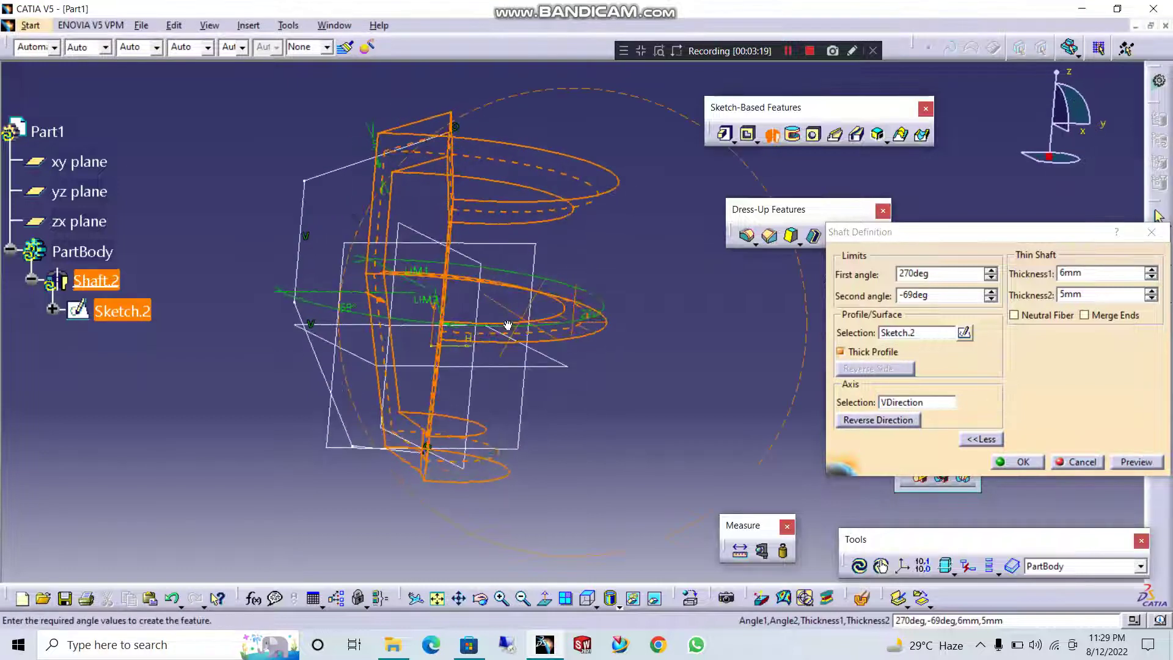
mouse_move(507, 324)
middle_down()
mouse_move(483, 324)
mouse_move(507, 330)
middle_up()
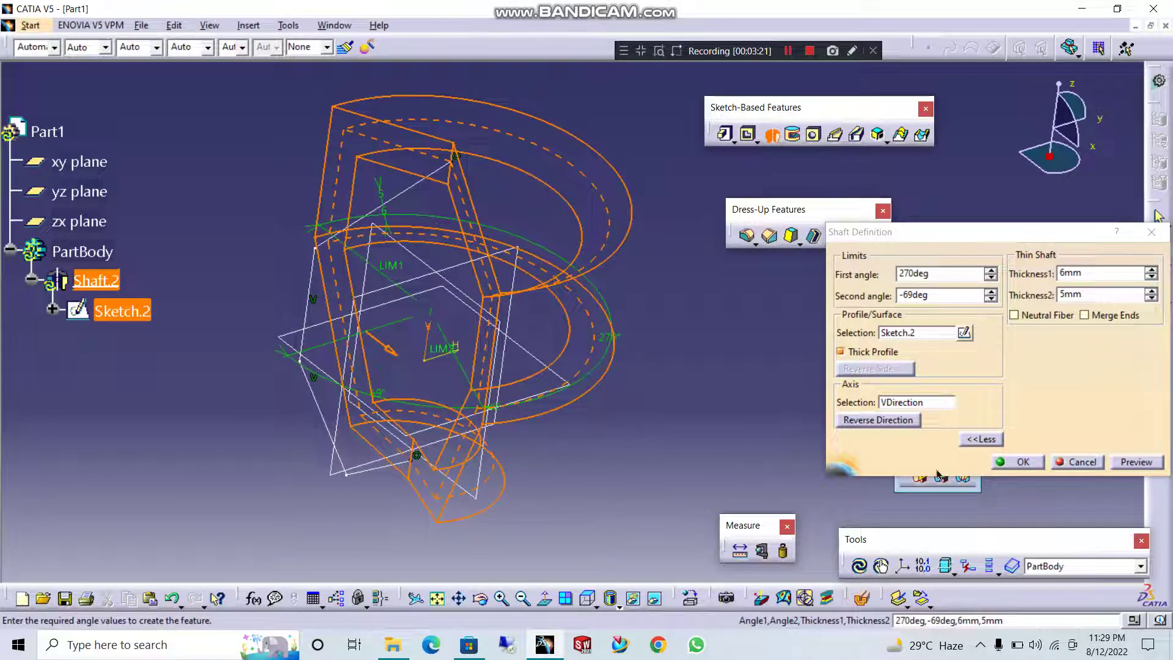
Step: Preview and confirm Shaft.2 at 270deg/-69deg with 6mm and 5mm walls
click(1157, 461)
middle_drag(580, 312, 525, 177)
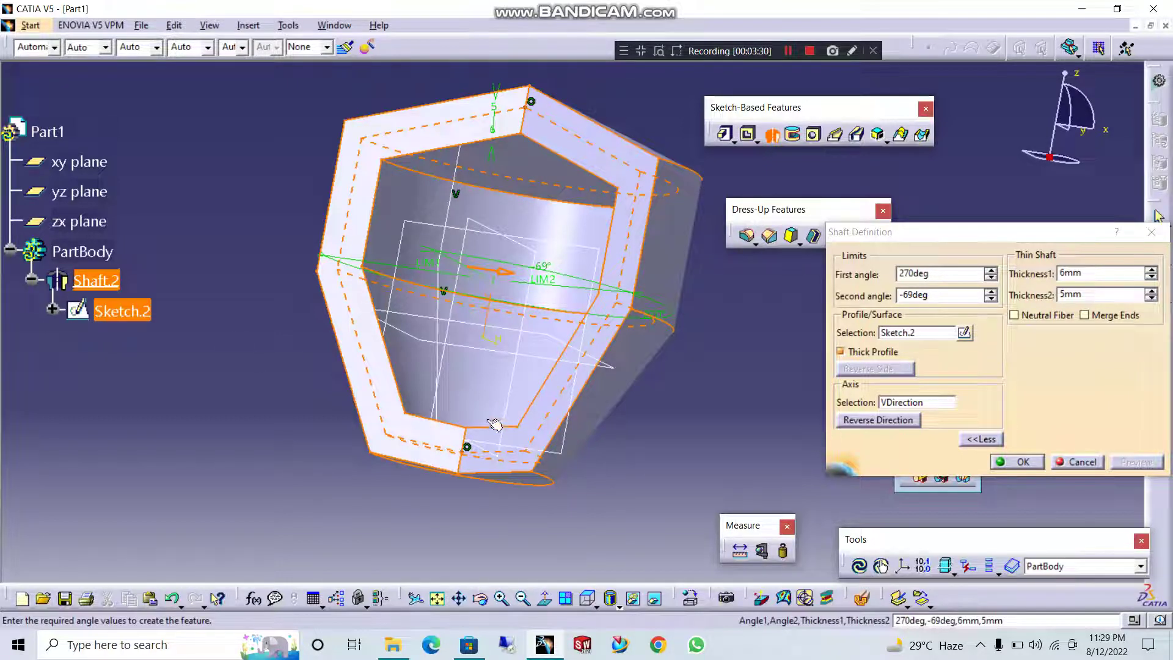
click(1023, 461)
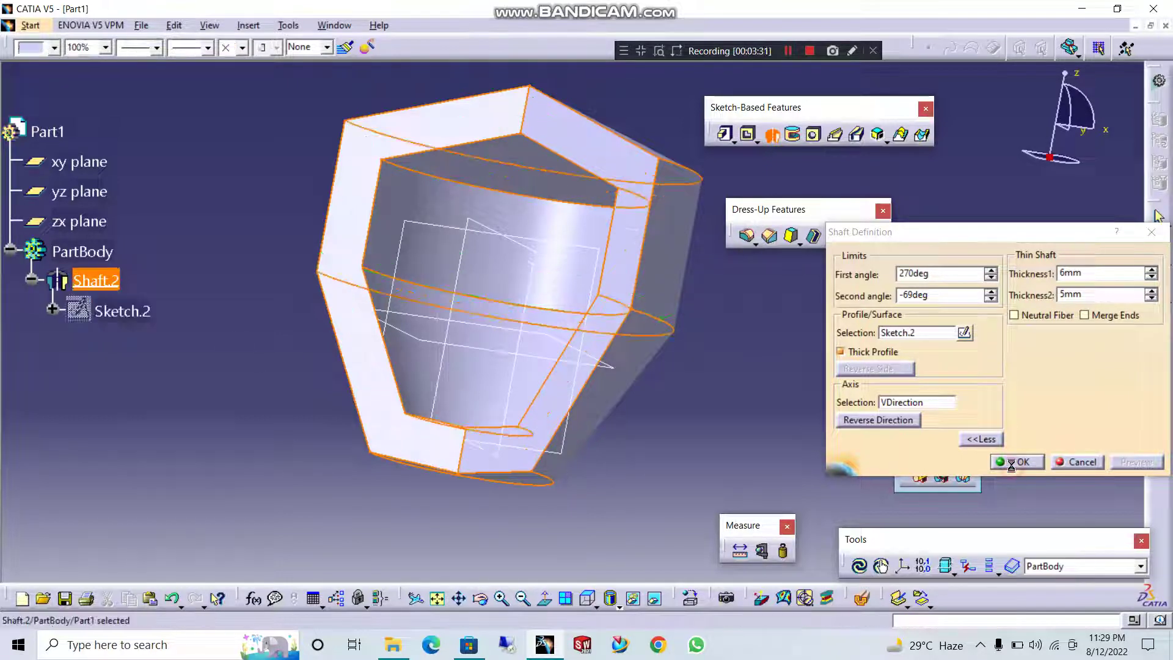
middle_drag(706, 470, 600, 287)
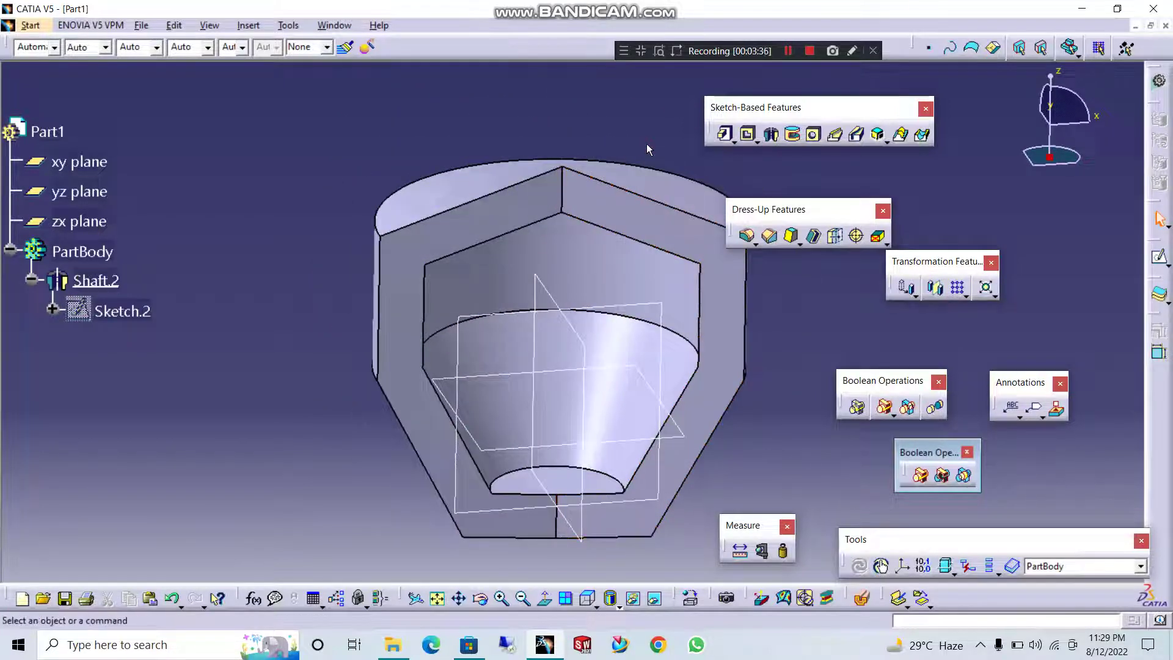